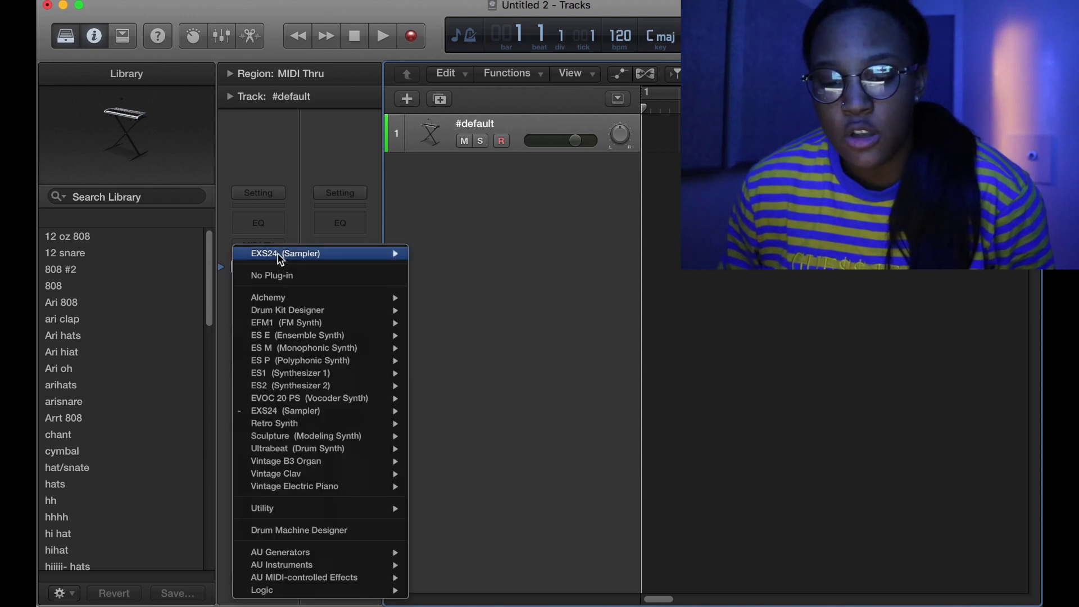
Step: Remove the EXS24 sampler from the instrument track and load the Ultrabeat drum synth in its place
left_click(275, 284)
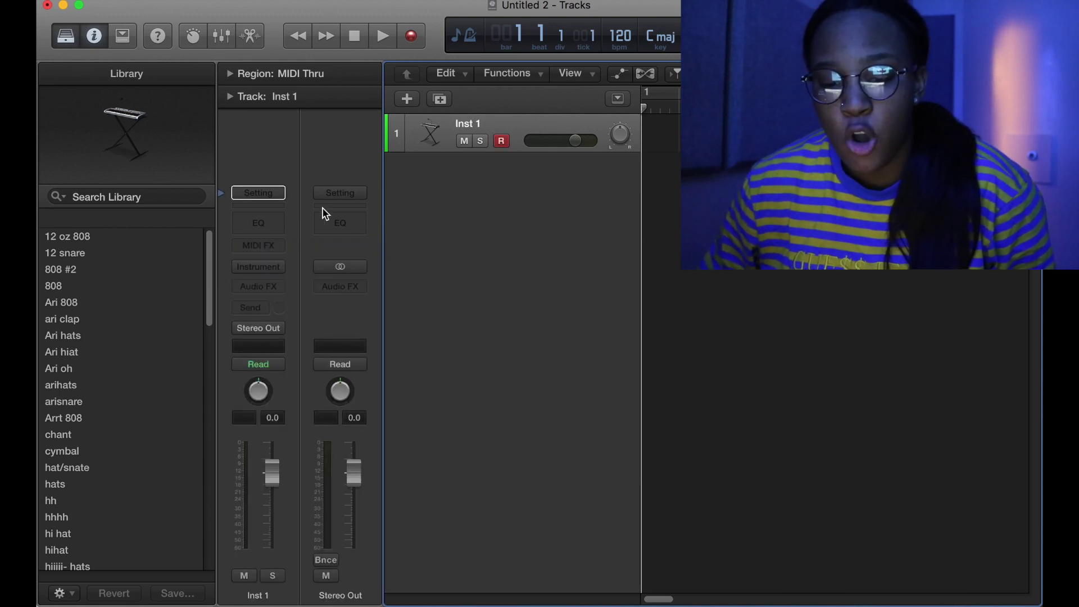
left_click(276, 268)
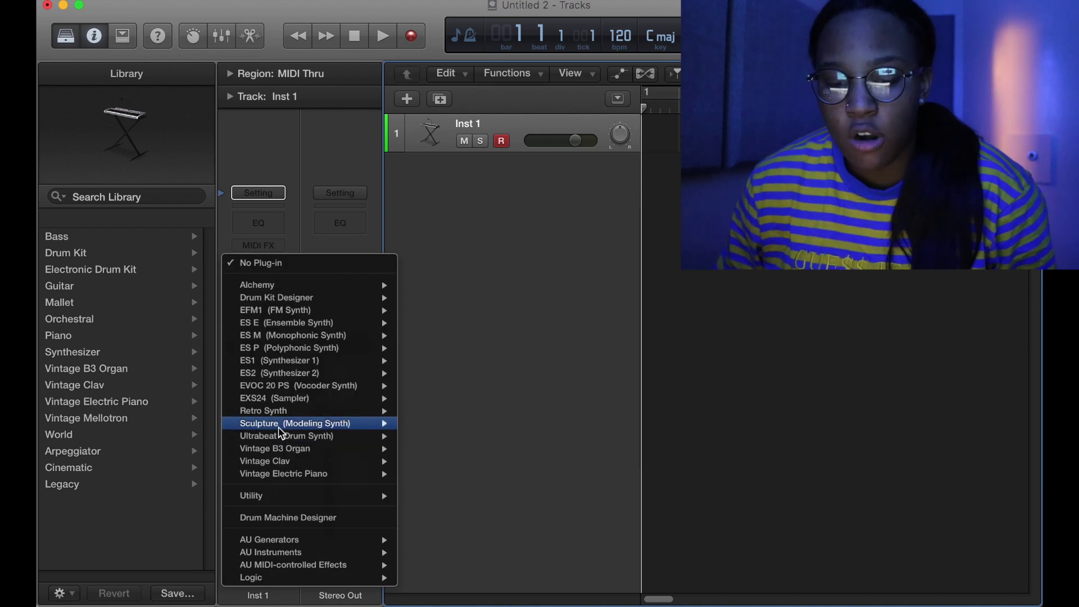
left_click(281, 436)
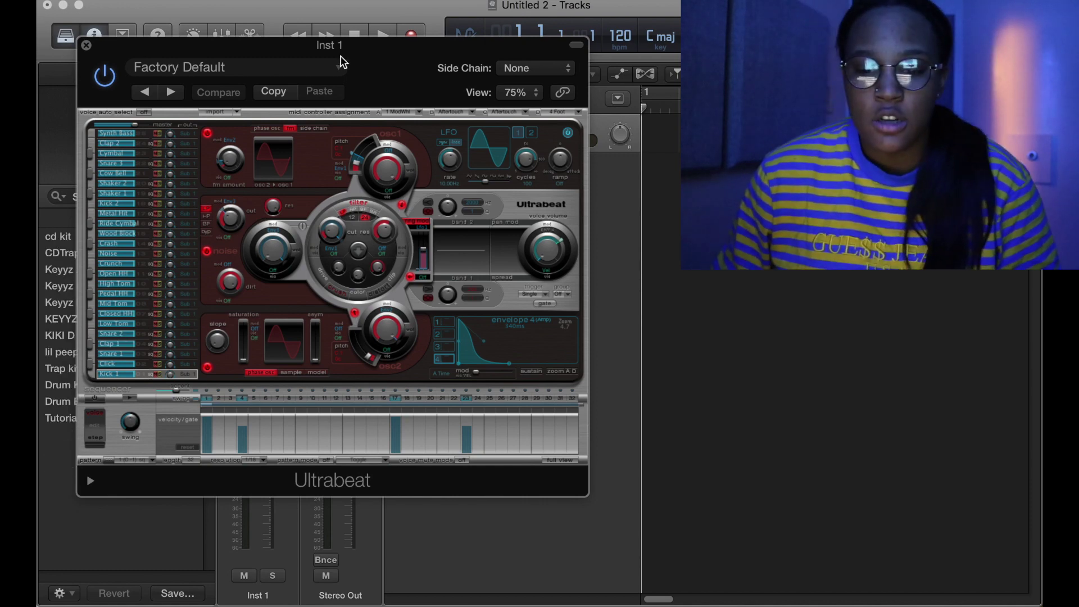
Step: Load the Drag & Drop Samples drum kit in Ultrabeat and move the plug-in window aside
left_click(337, 67)
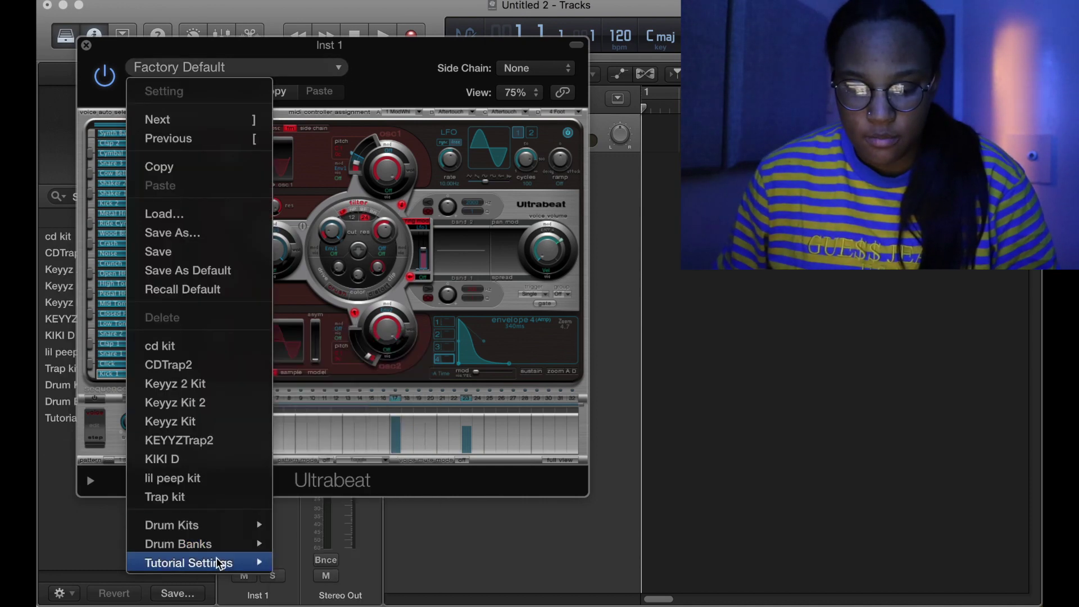
mouse_move(220, 564)
mouse_move(221, 525)
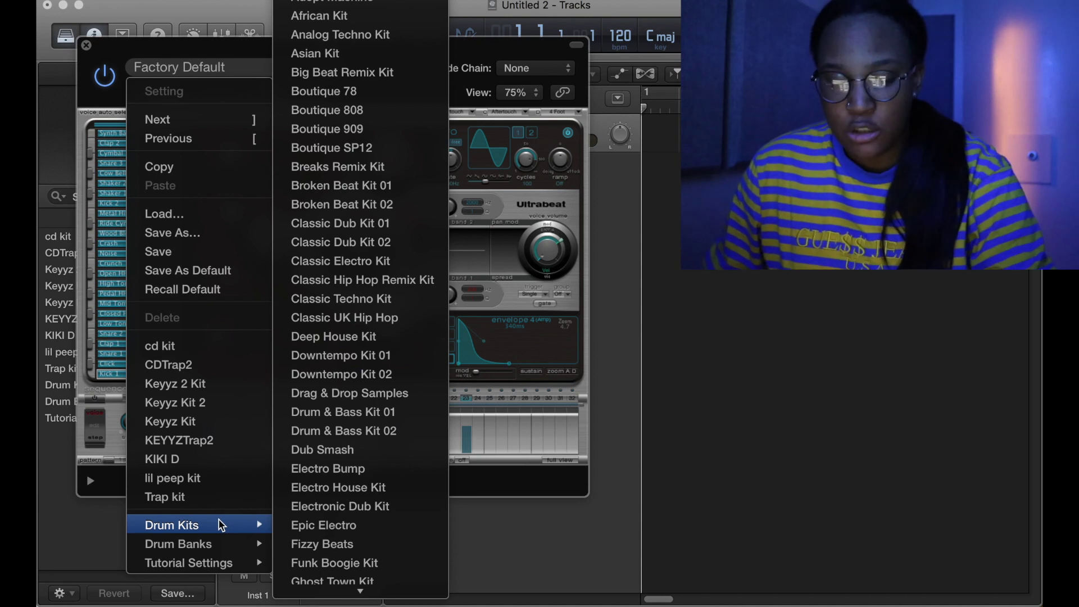
left_click(344, 396)
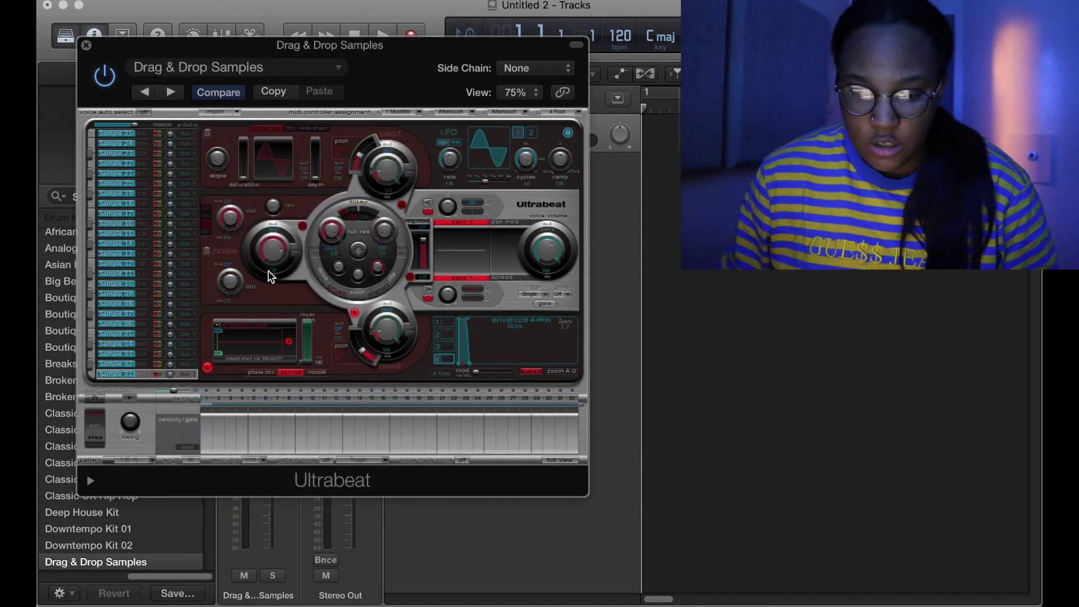
left_click_drag(400, 100, 645, 61)
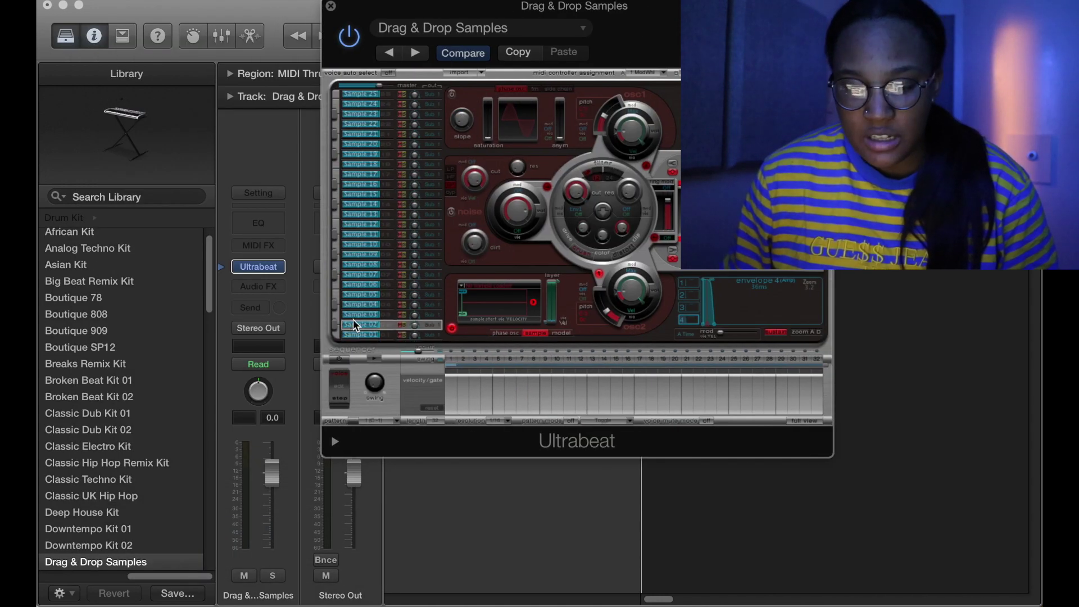
Step: Select the Sample 01 slot, switch to Finder and open the kicks folder of jvcxb drumkit vol. 1
left_click(361, 334)
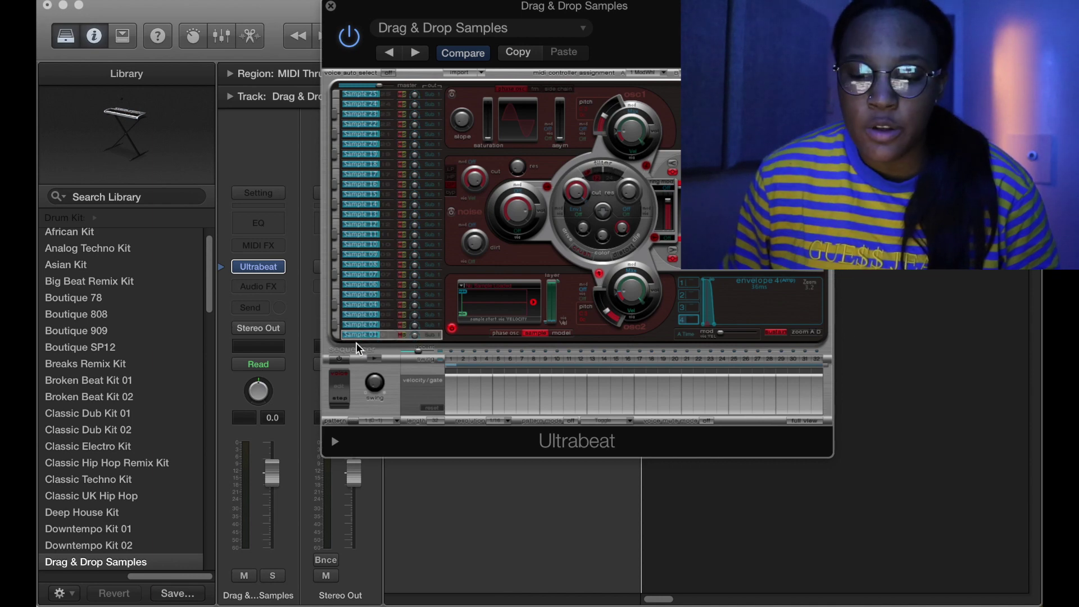
left_click(75, 593)
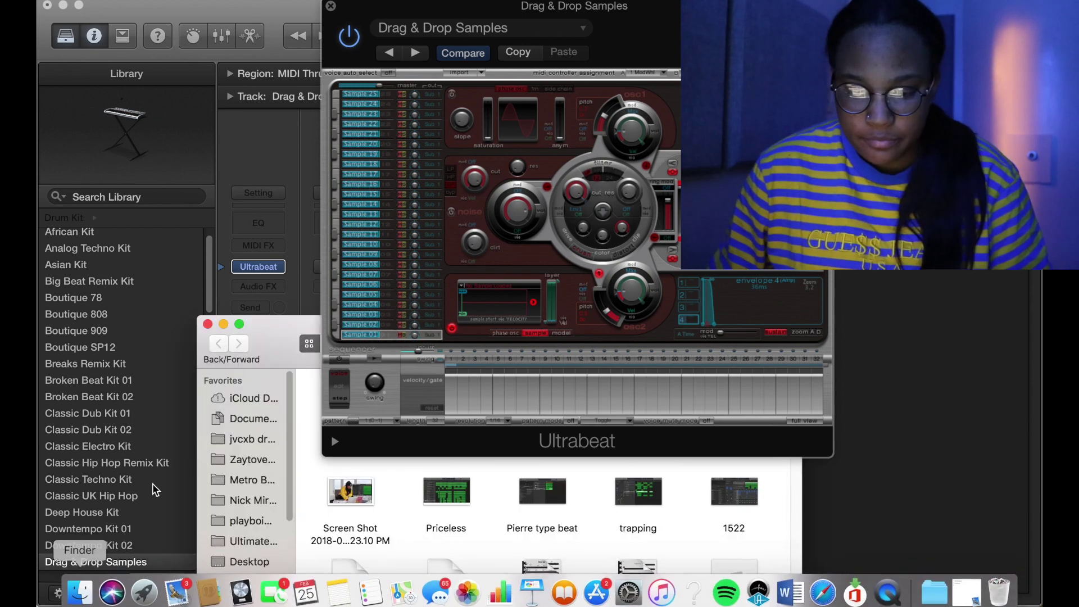
left_click(243, 440)
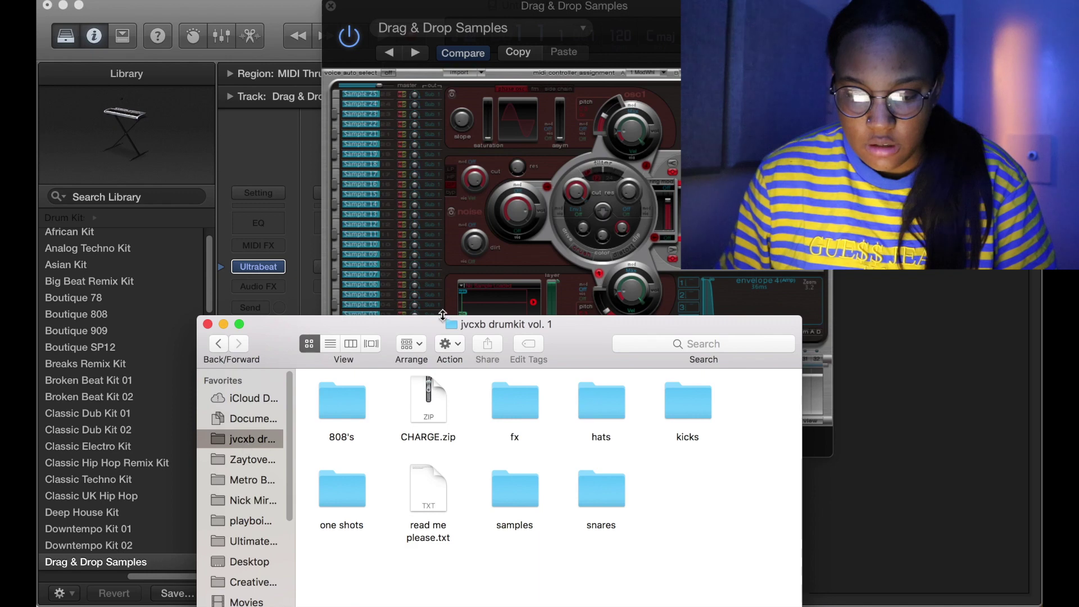
left_click_drag(414, 338, 174, 256)
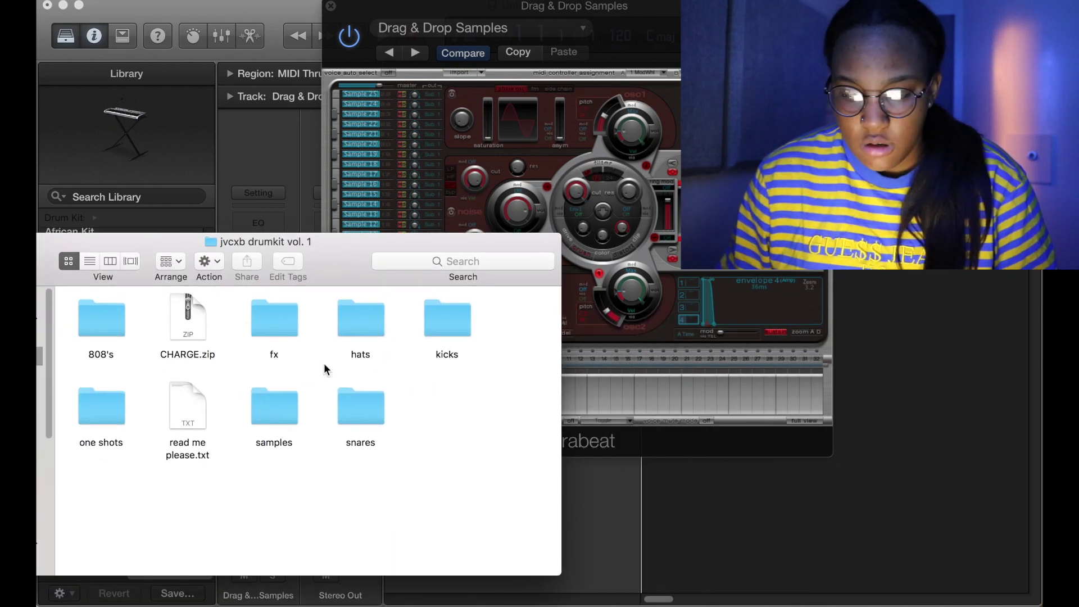
left_click(435, 326)
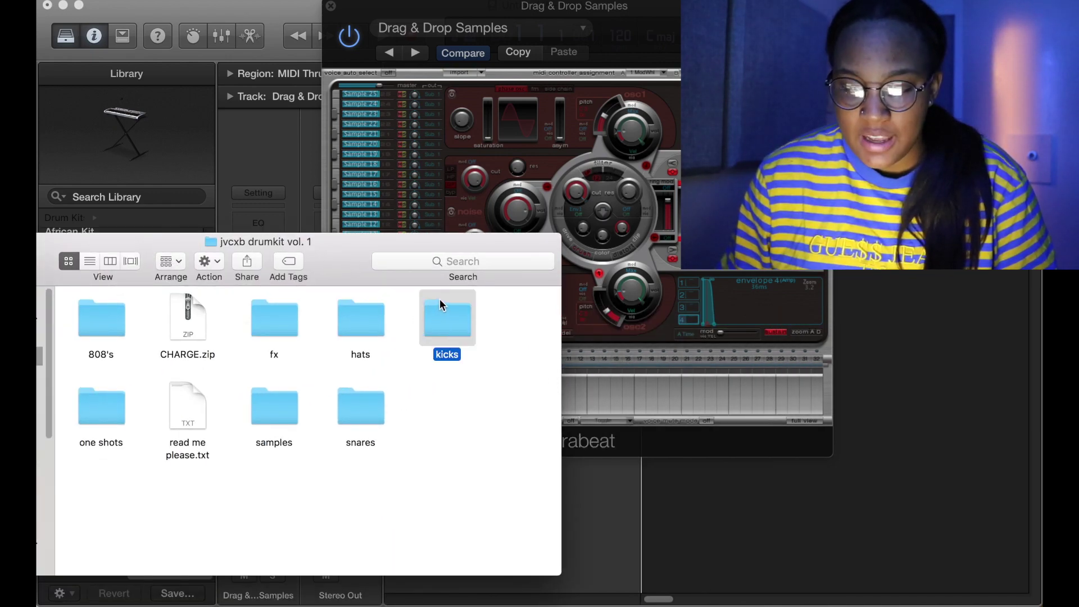
double_click(447, 320)
Step: Load j. stoner kick.wav into the Sample 01 slot's sample display in Ultrabeat and audition it
left_click_drag(354, 279, 221, 171)
mouse_move(325, 199)
left_click_drag(332, 196, 498, 287)
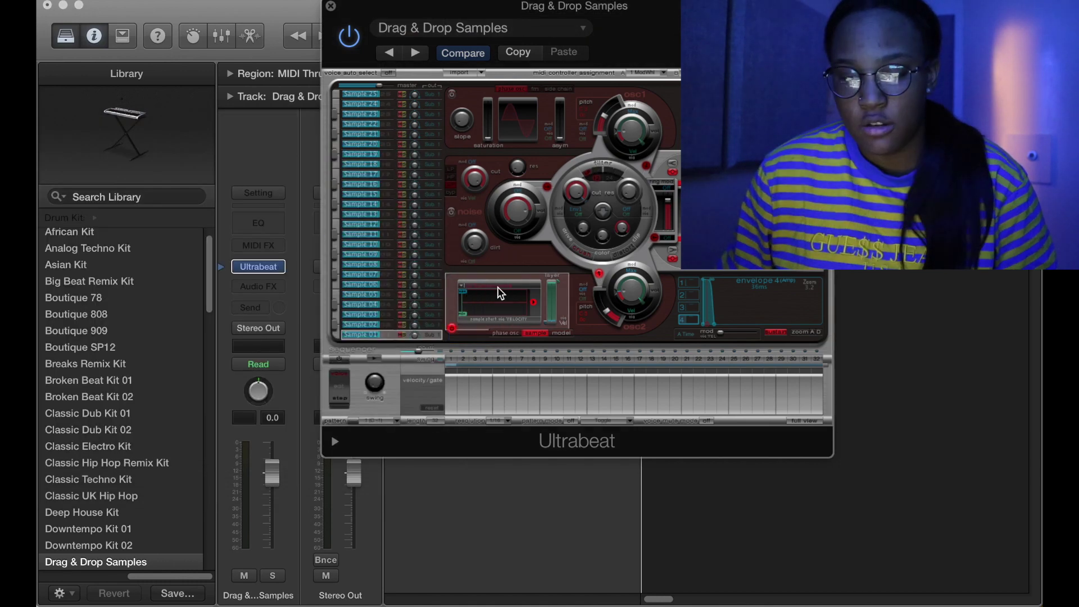
left_click(337, 335)
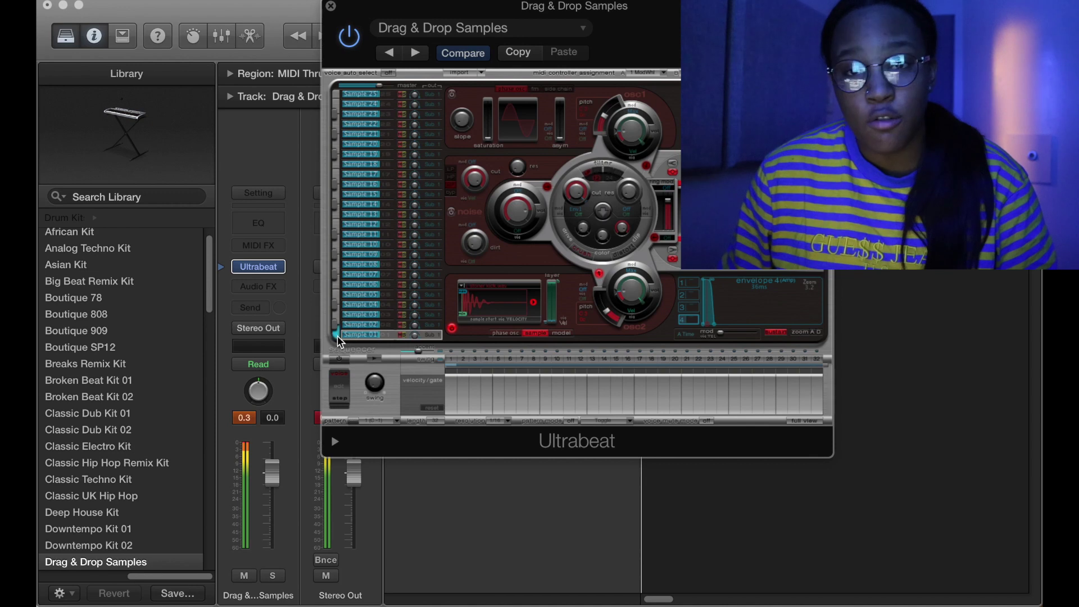
Step: Return to Finder, open the drum kit's snares folder and place its window beside Ultrabeat
mouse_move(160, 601)
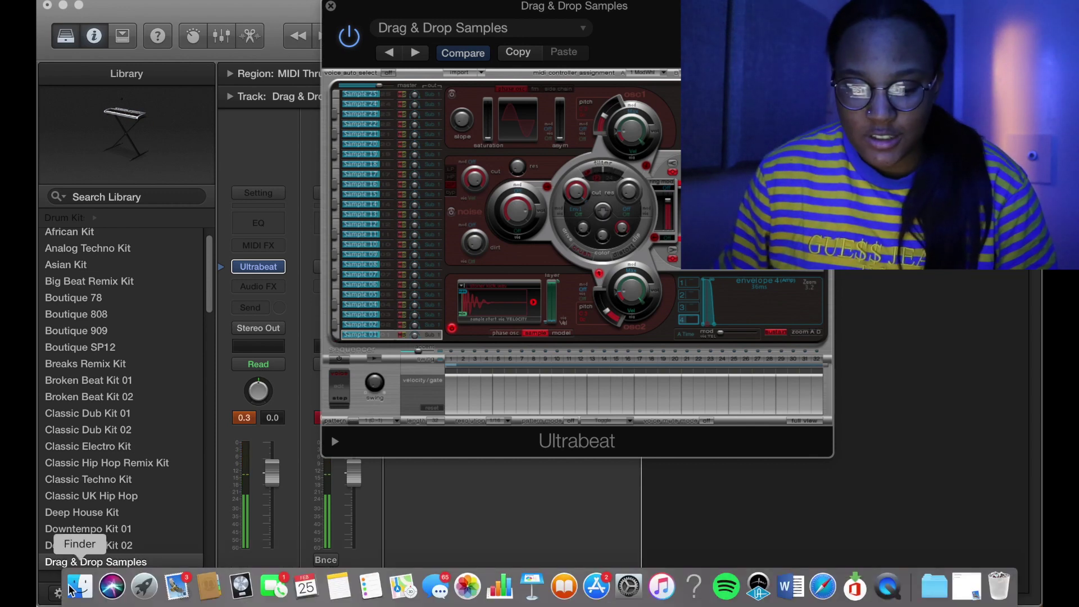
left_click(71, 590)
left_click(442, 133)
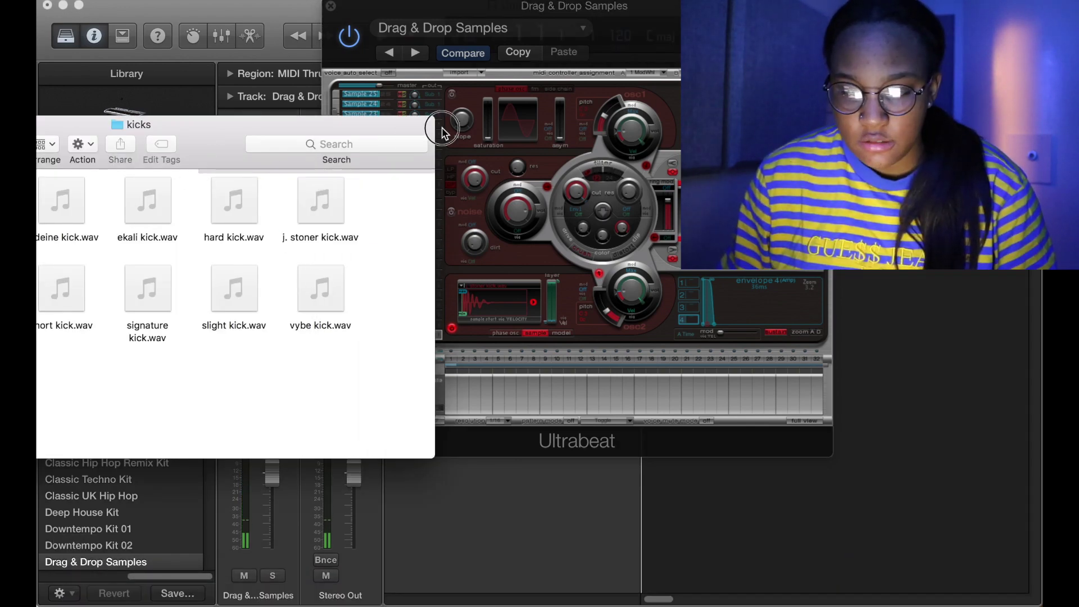
left_click_drag(200, 161, 469, 123)
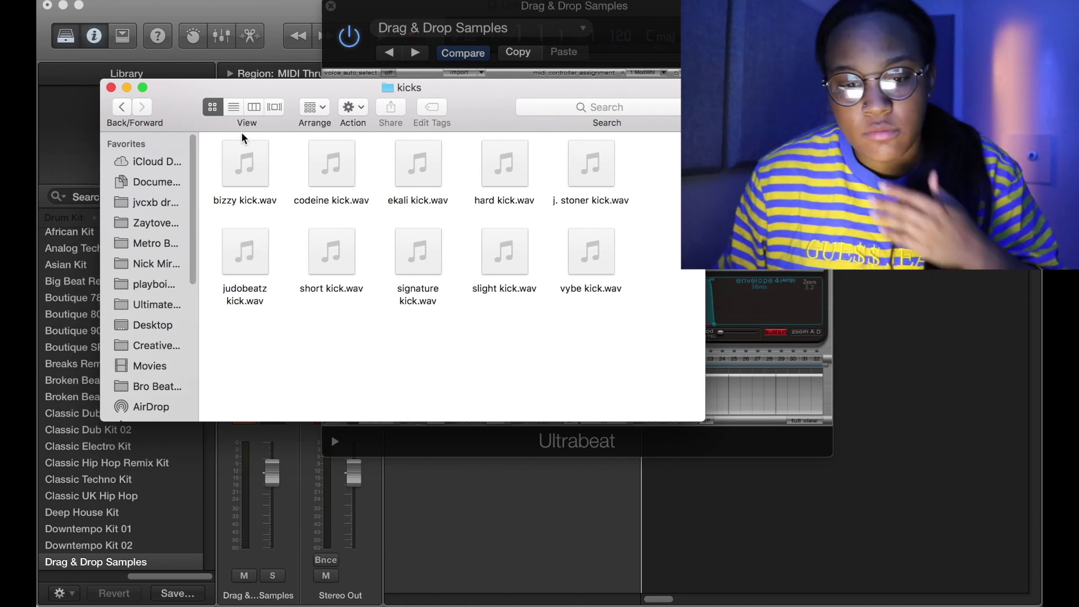
left_click(121, 107)
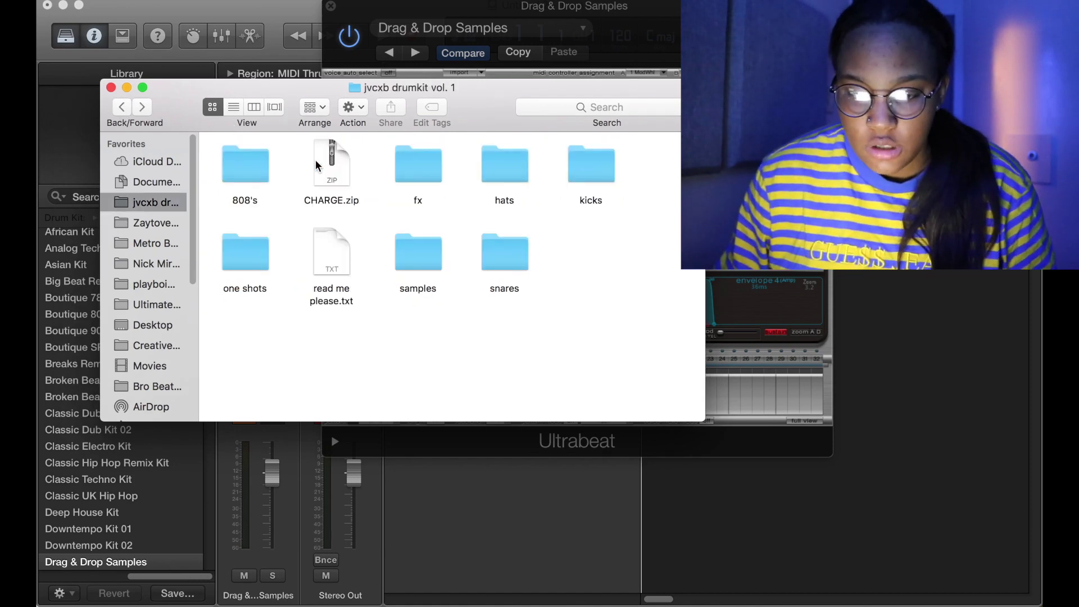
double_click(492, 256)
left_click_drag(474, 86, 89, 149)
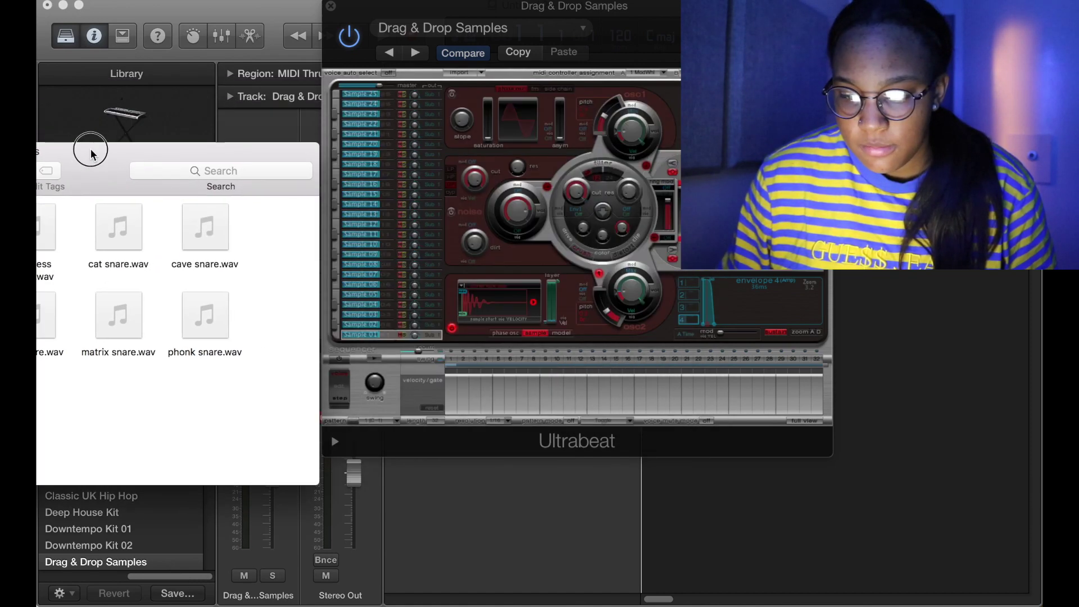
Step: Audition cave snare.wav in the Sample 02 slot and replace it with matrix snare.wav
left_click_drag(216, 261, 523, 315)
left_click(372, 325)
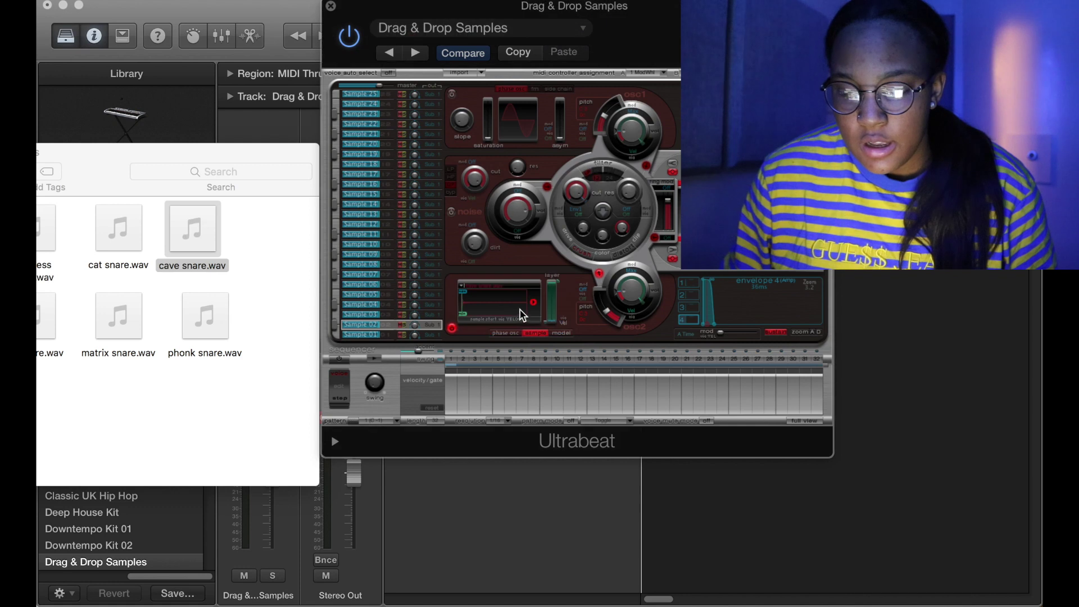
left_click(337, 327)
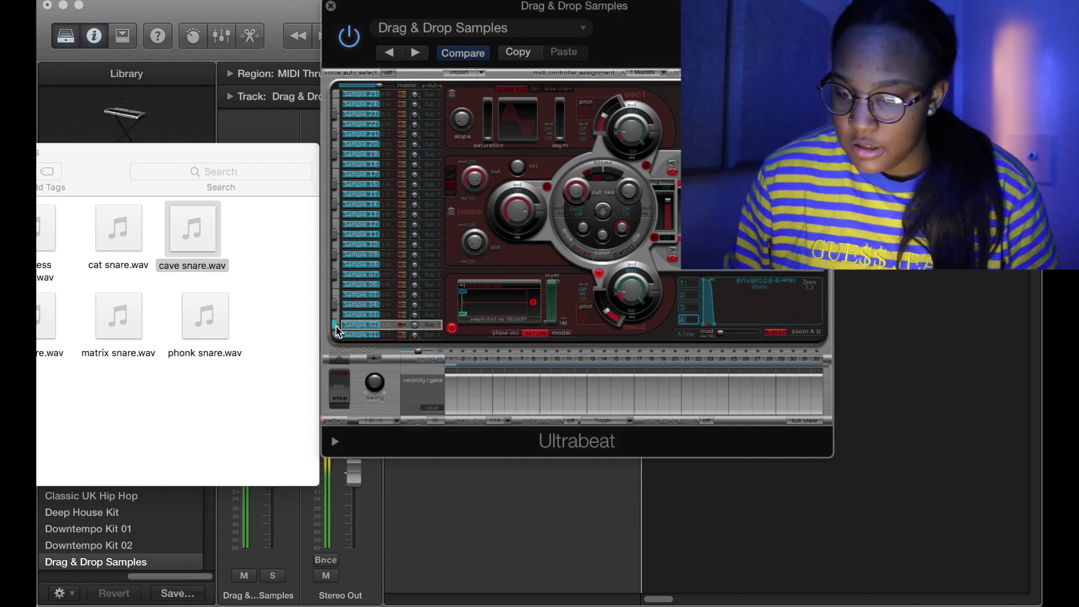
mouse_move(123, 329)
left_click_drag(122, 329, 507, 302)
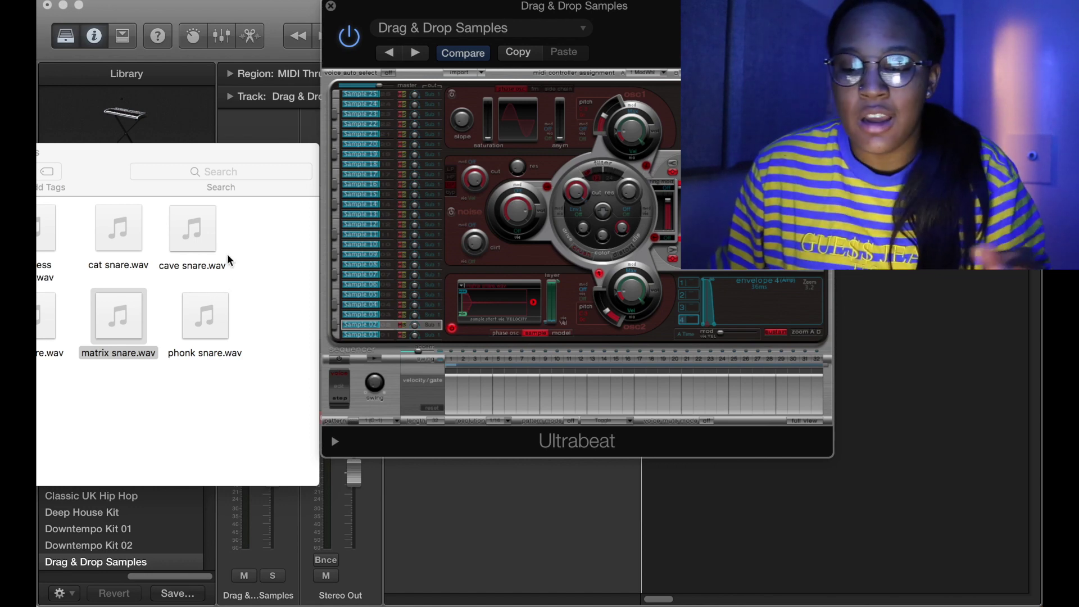
Step: Open the drum kit's hats folder and position the Finder window so Ultrabeat's sample slots are uncovered
left_click_drag(125, 179, 450, 114)
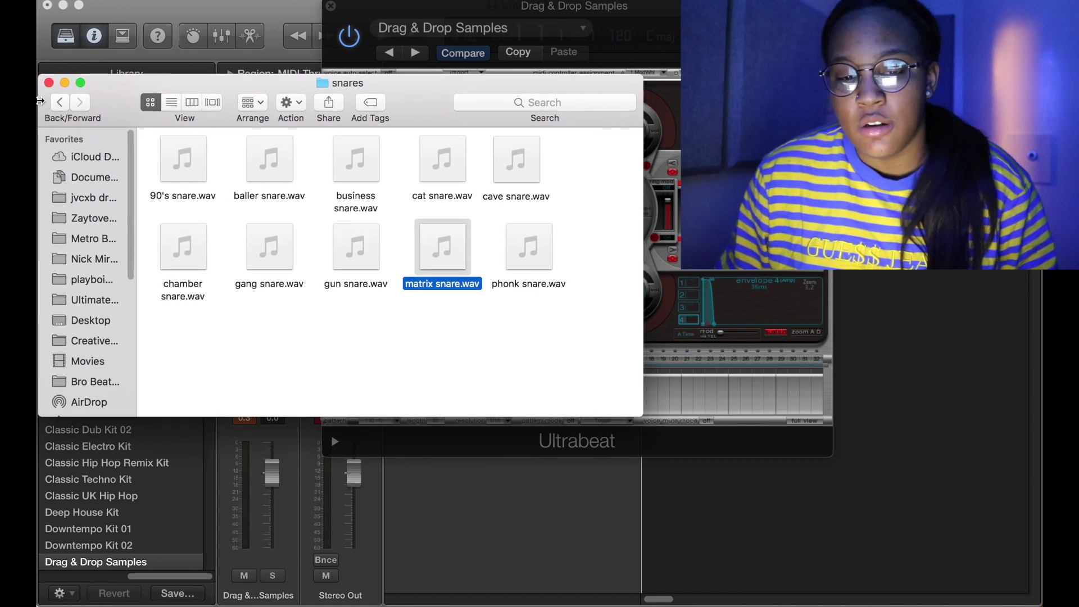
left_click(59, 103)
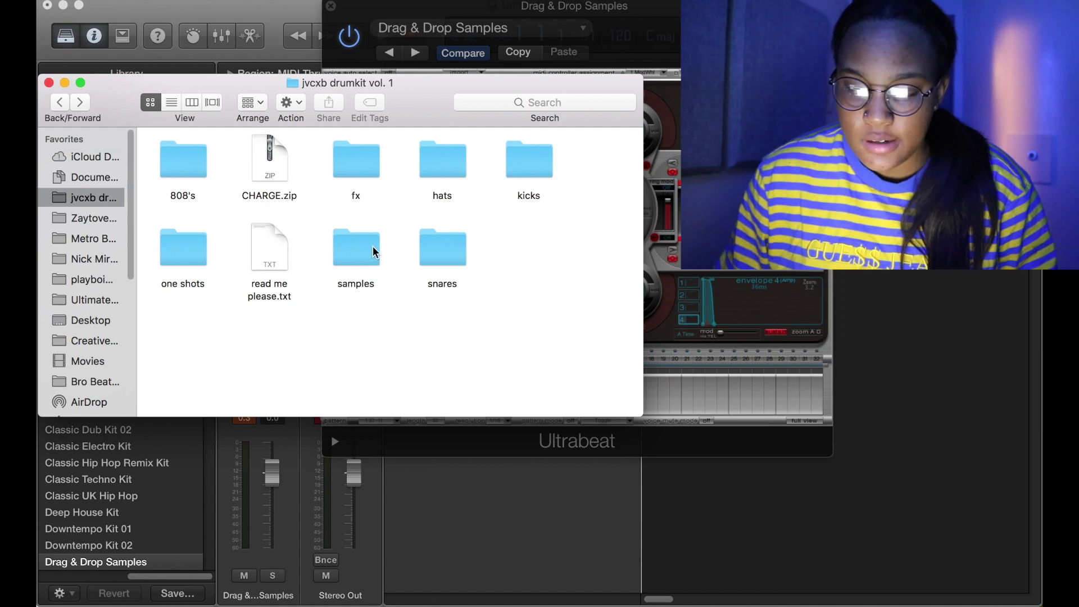
double_click(444, 160)
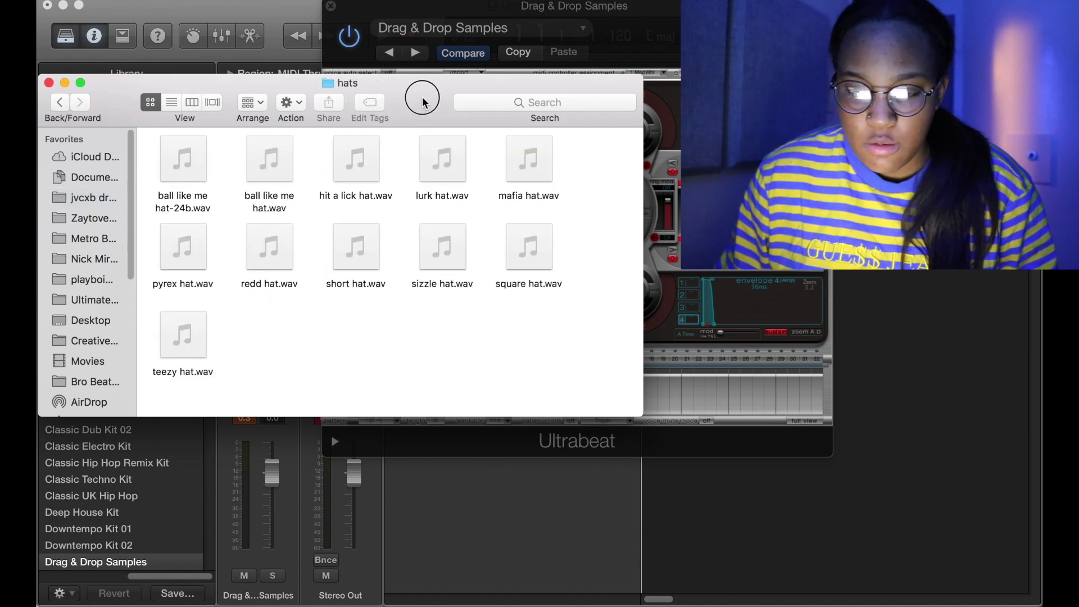
left_click_drag(422, 97, 218, 104)
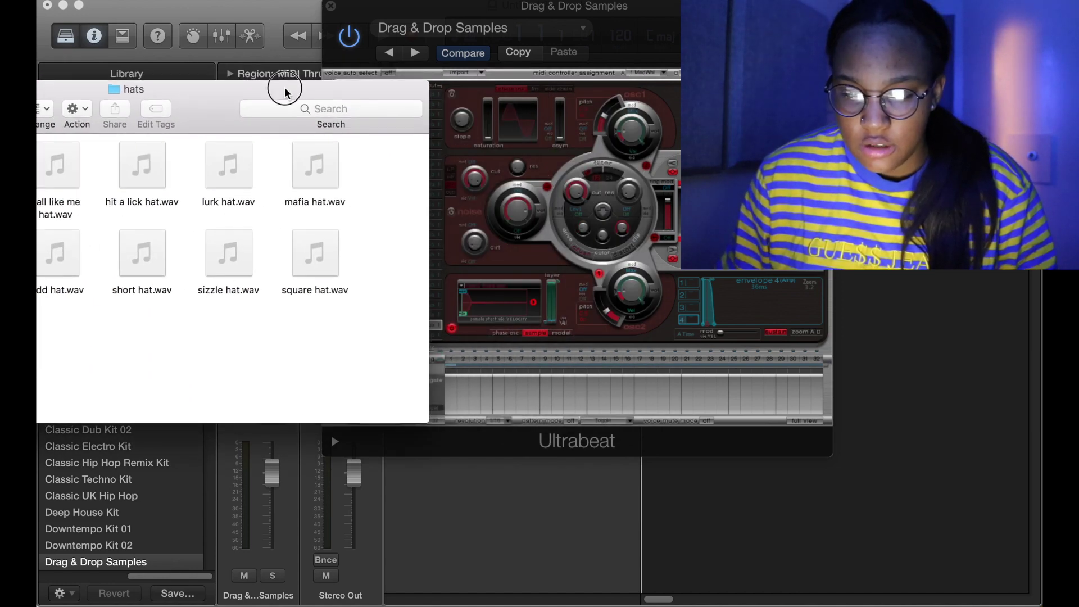
left_click_drag(284, 90, 187, 111)
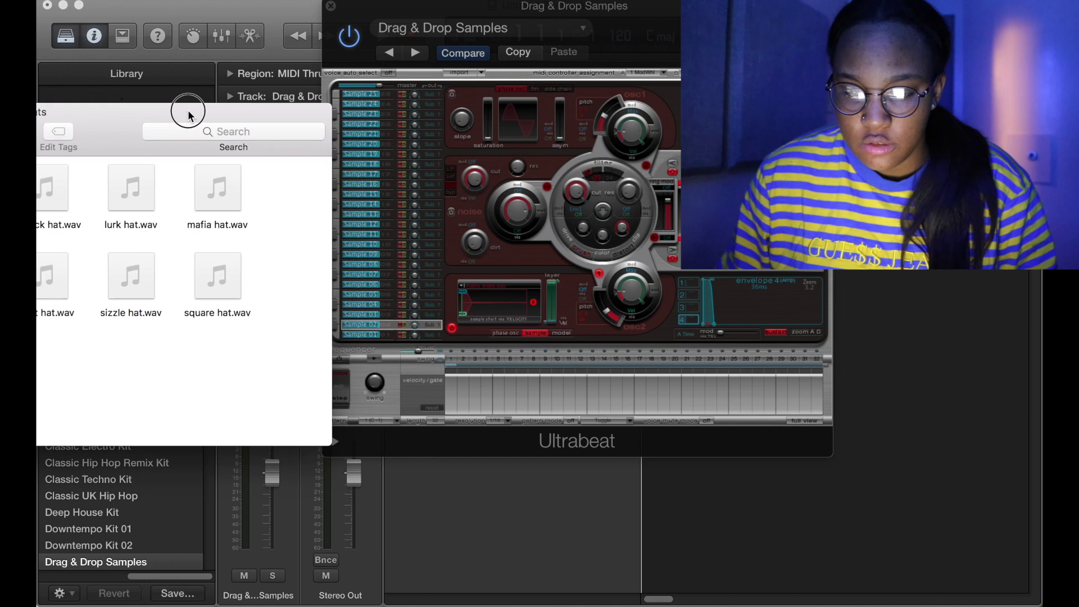
Step: Load lurk hat.wav into the Sample 03 slot and audition it alongside the Sample 01 kick
left_click(359, 313)
left_click(256, 329)
left_click_drag(130, 188, 493, 298)
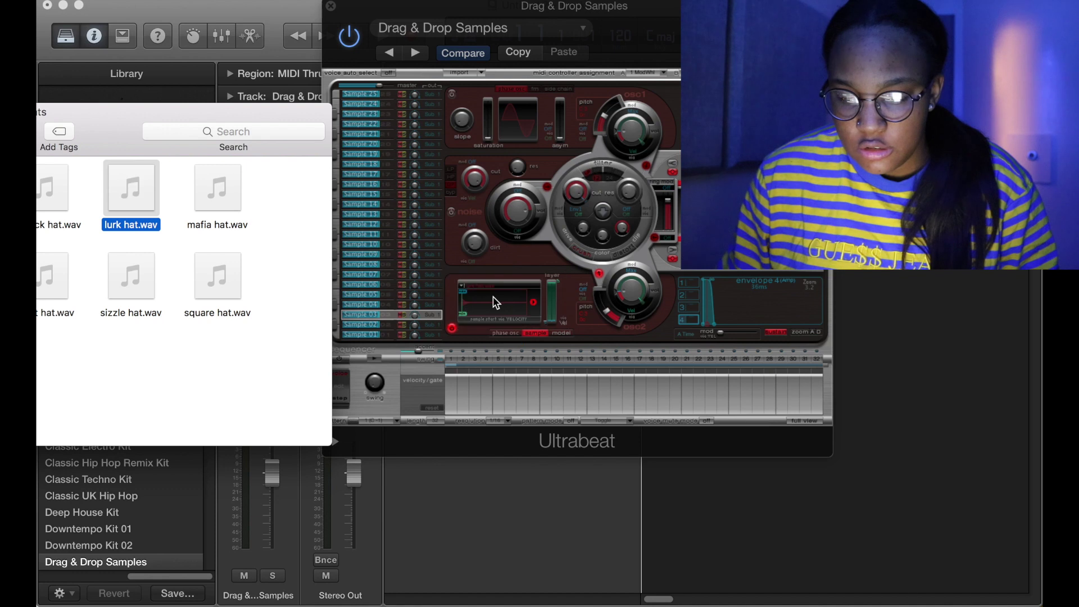
left_click(348, 315)
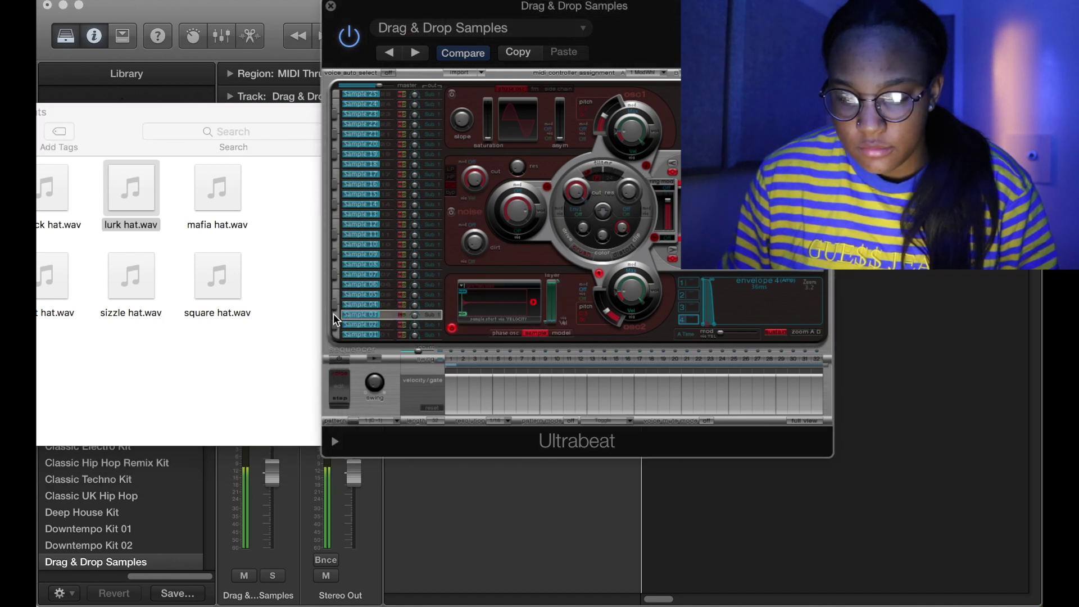
left_click(336, 318)
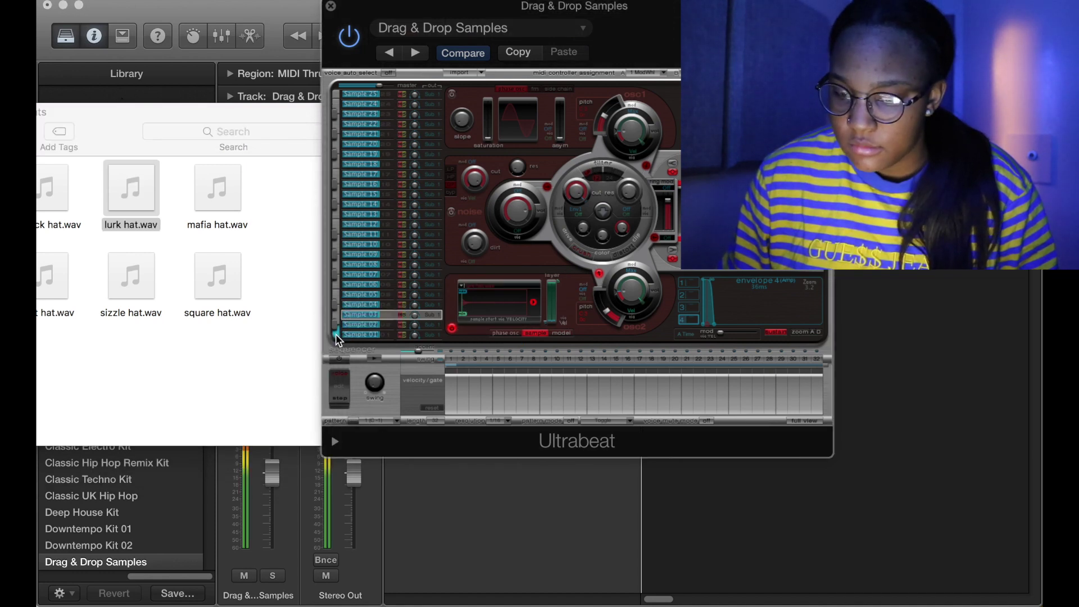
left_click(337, 332)
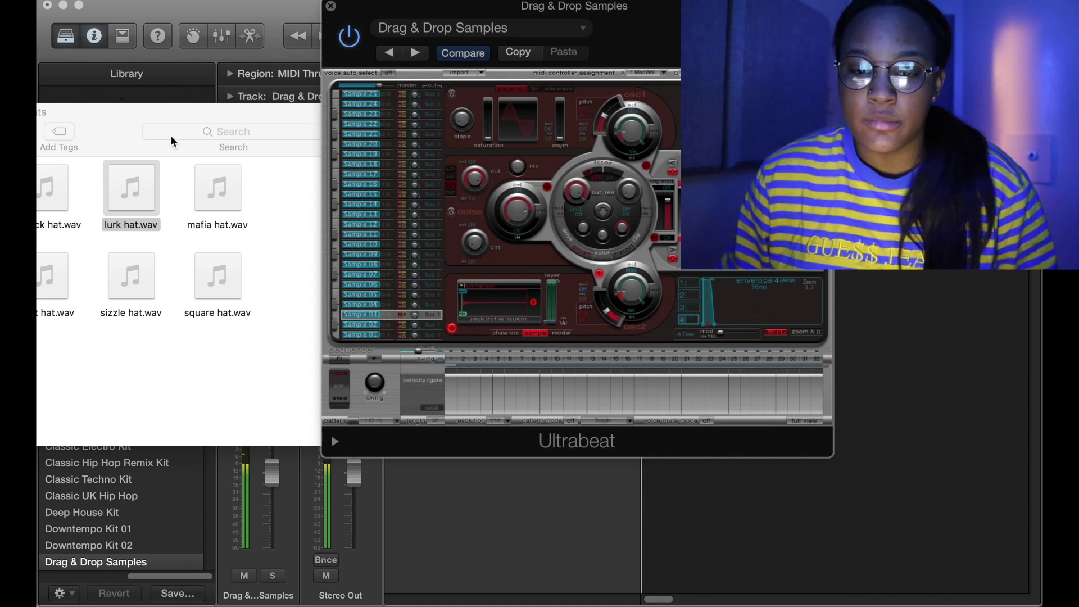
Step: Close the Finder window and the Ultrabeat plug-in window
left_click(247, 104)
left_click_drag(247, 104, 500, 37)
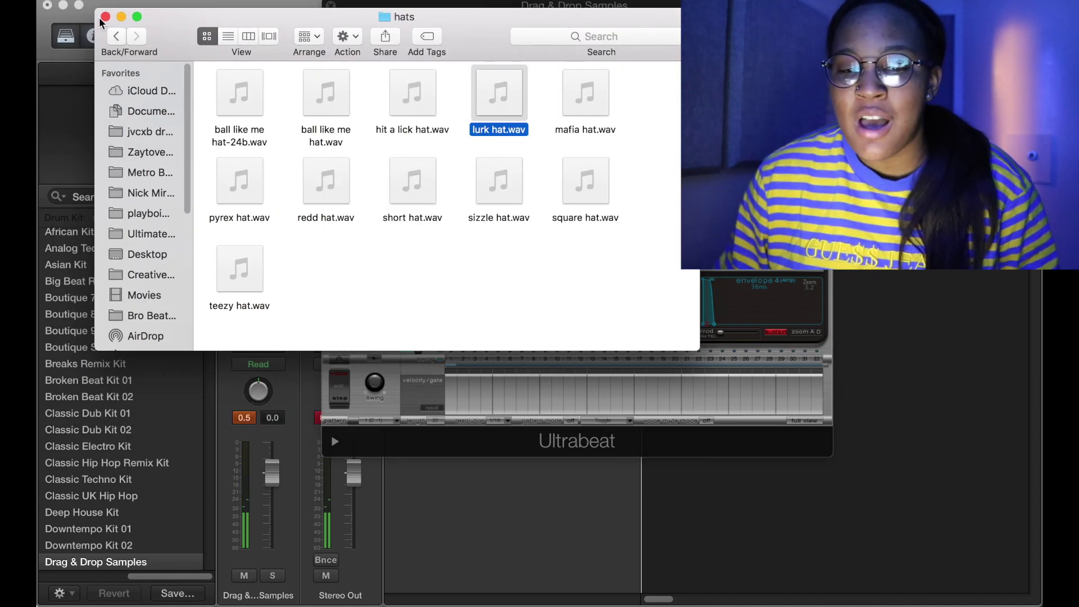
left_click(105, 19)
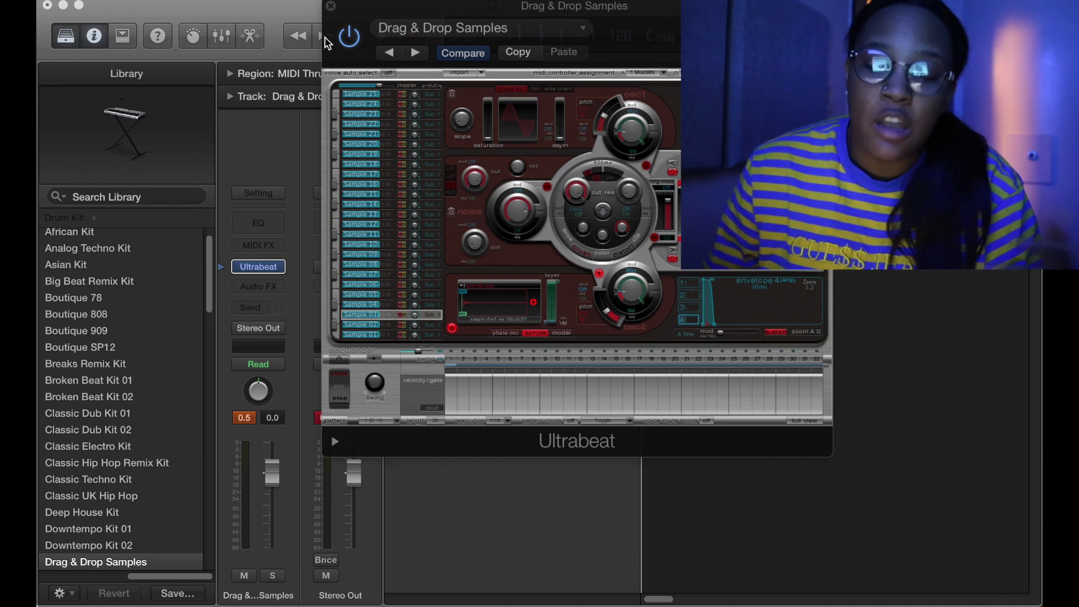
left_click(330, 6)
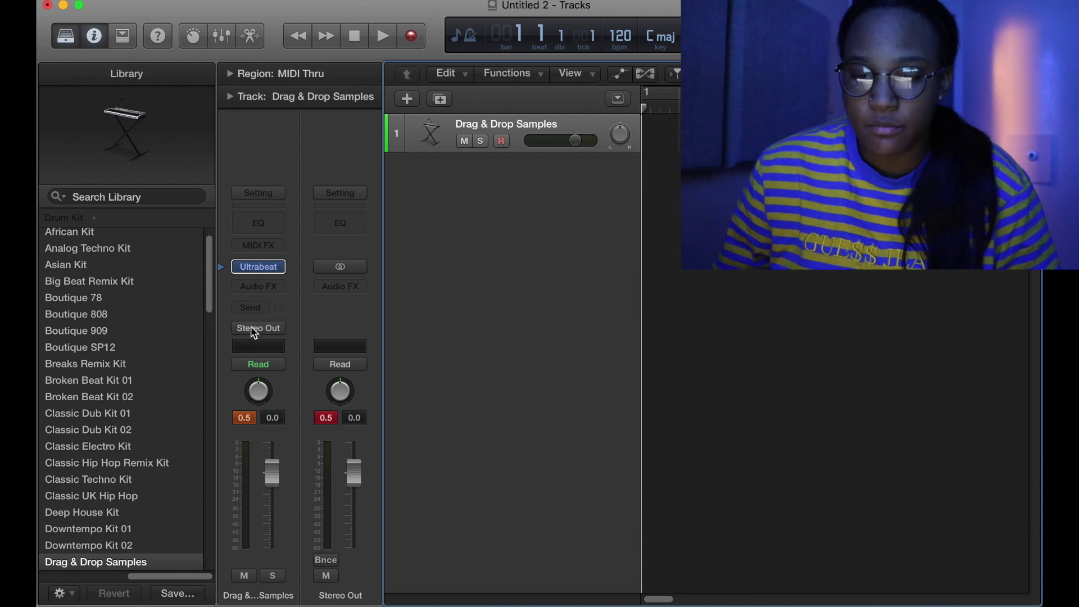
Step: Replace Ultrabeat with EXS24 (Sampler) on the track, open its Instrument Editor, and position the editor window
left_click(279, 268)
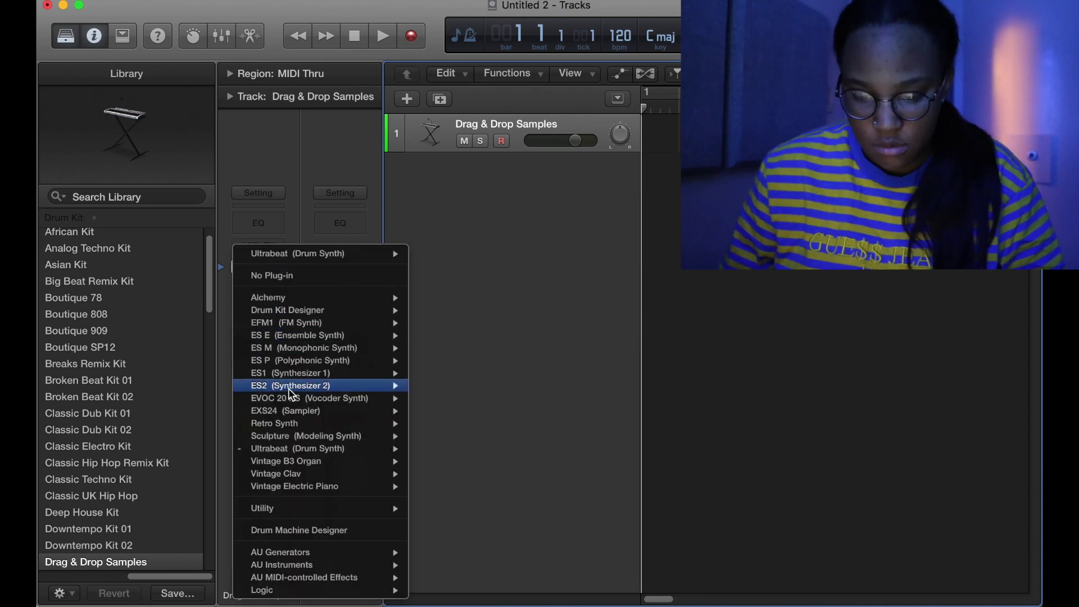
mouse_move(321, 429)
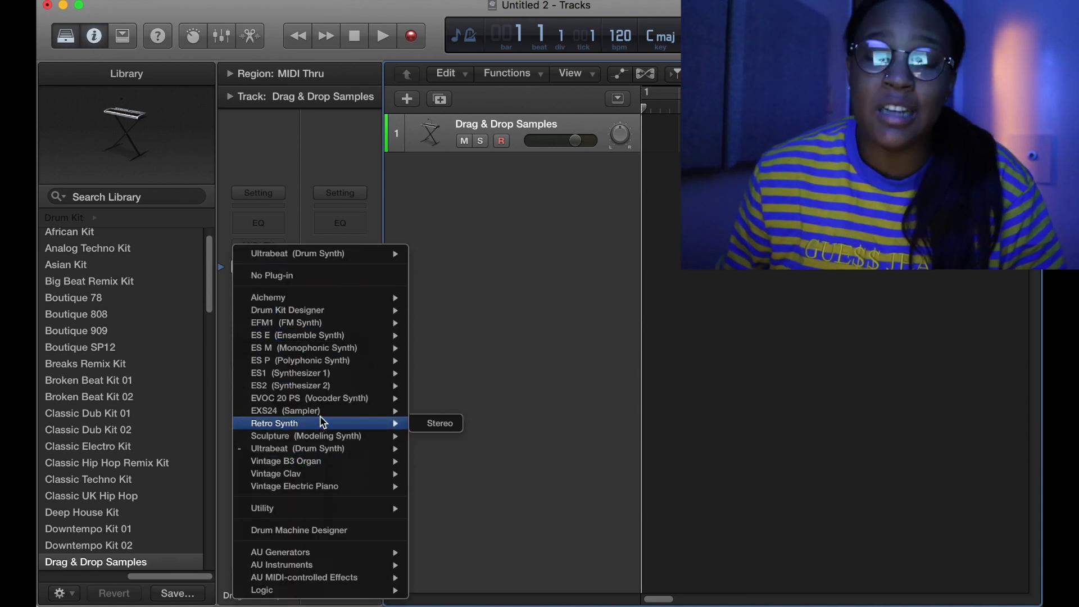
left_click(321, 415)
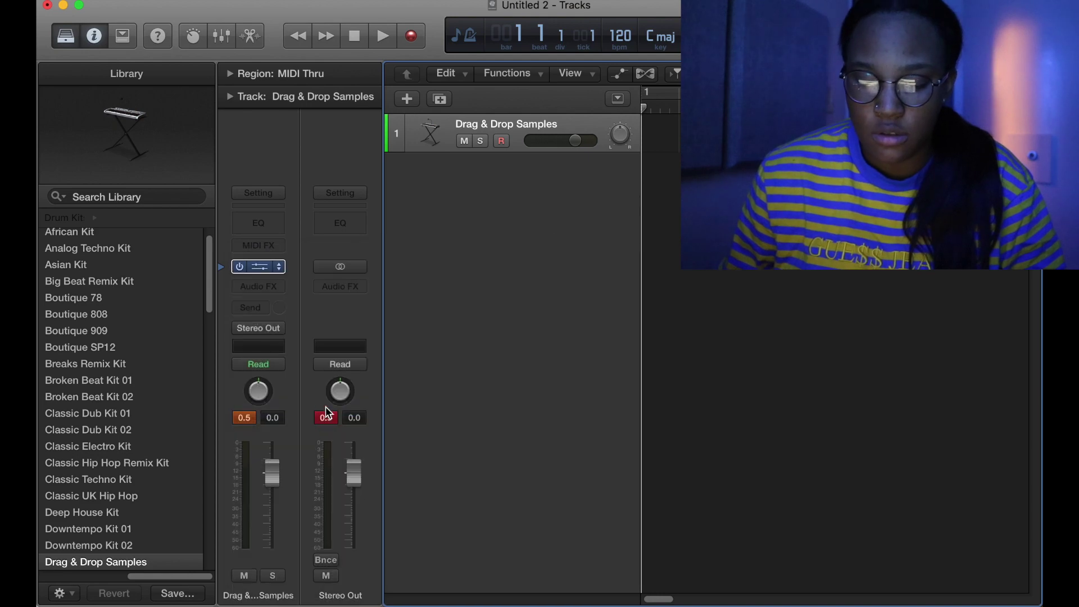
left_click_drag(391, 37, 302, 67)
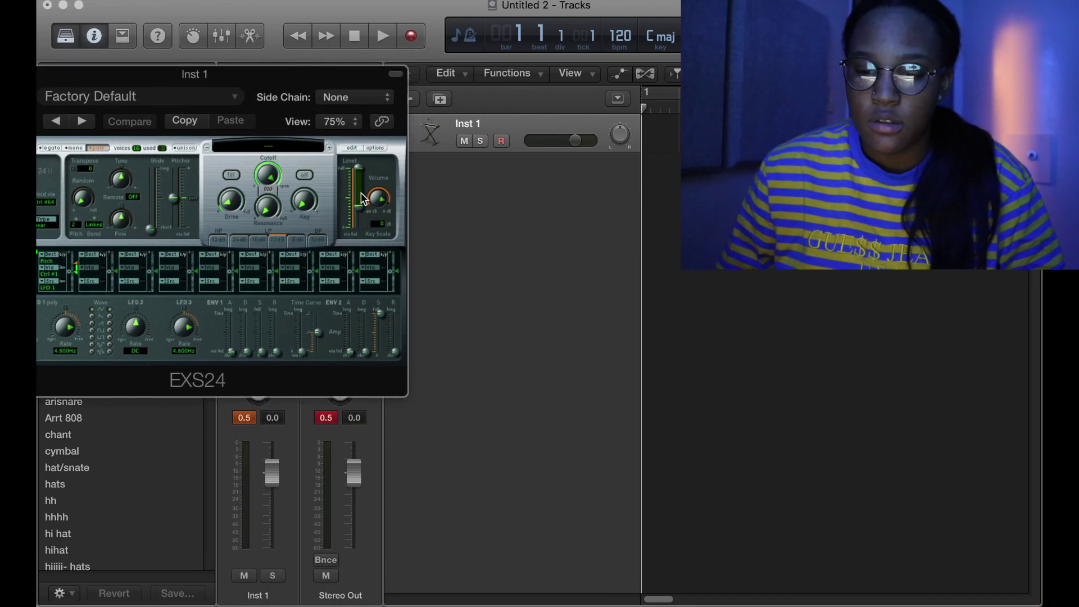
left_click(351, 148)
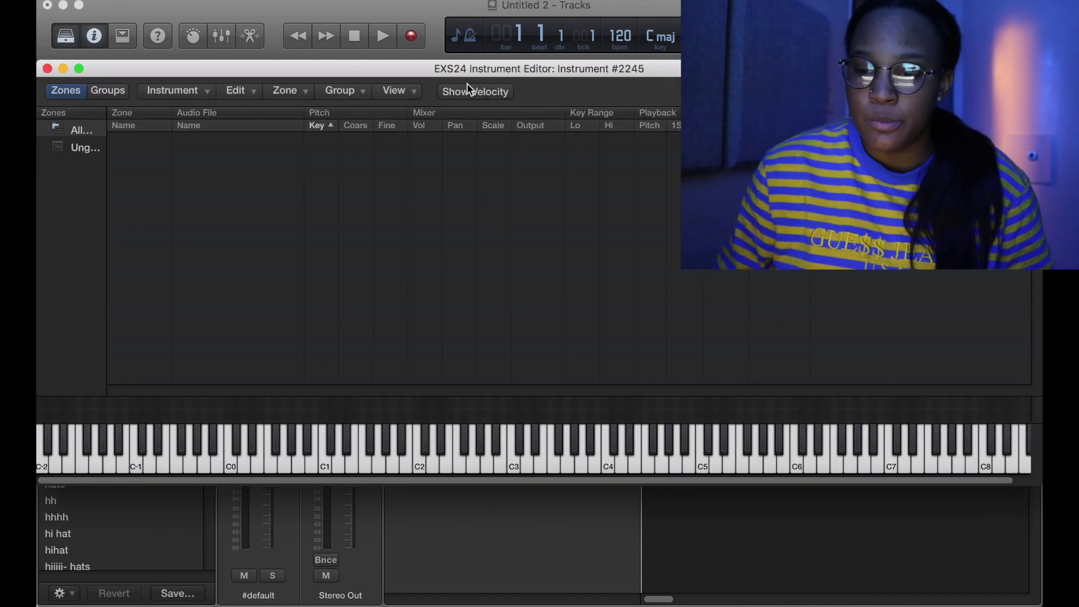
left_click_drag(474, 69, 540, 63)
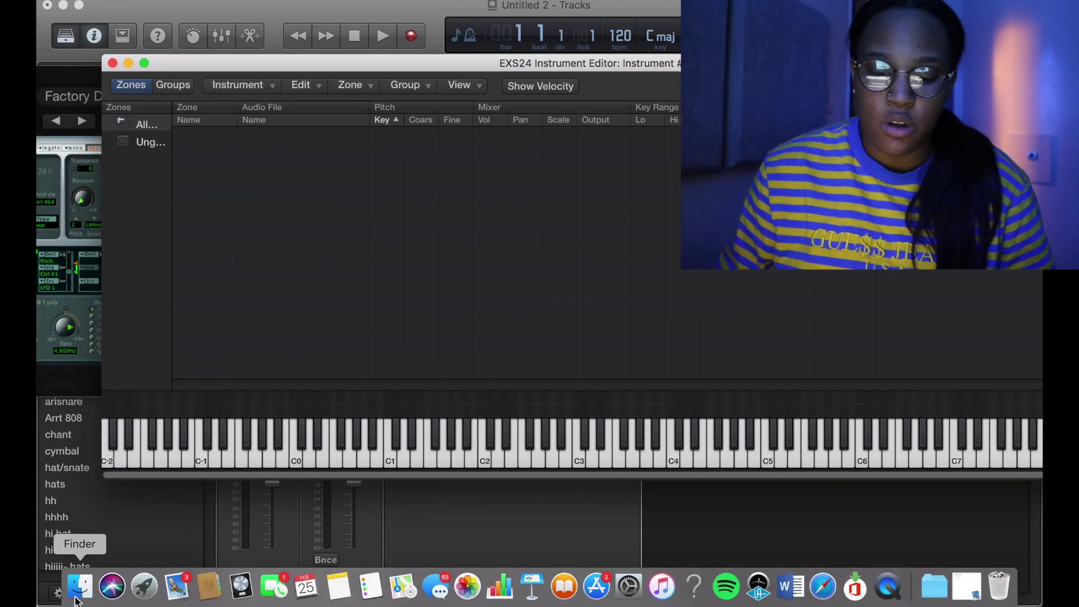
Step: Load hard kick.wav from the jvcxb drumkit vol. 1 kicks folder in Finder into the EXS24 Instrument Editor as a zone
left_click(82, 593)
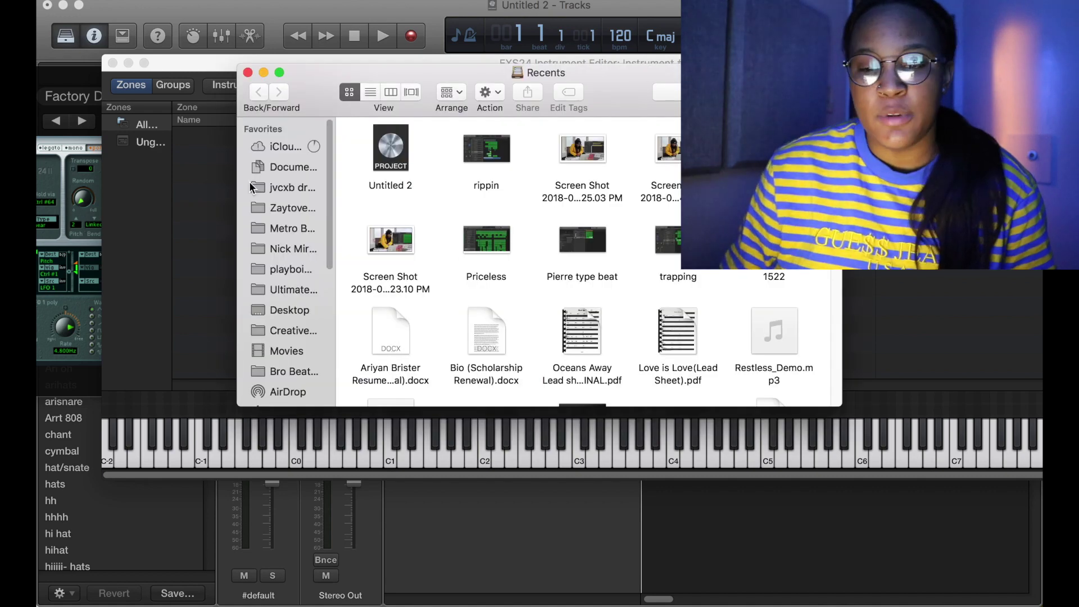
left_click(251, 187)
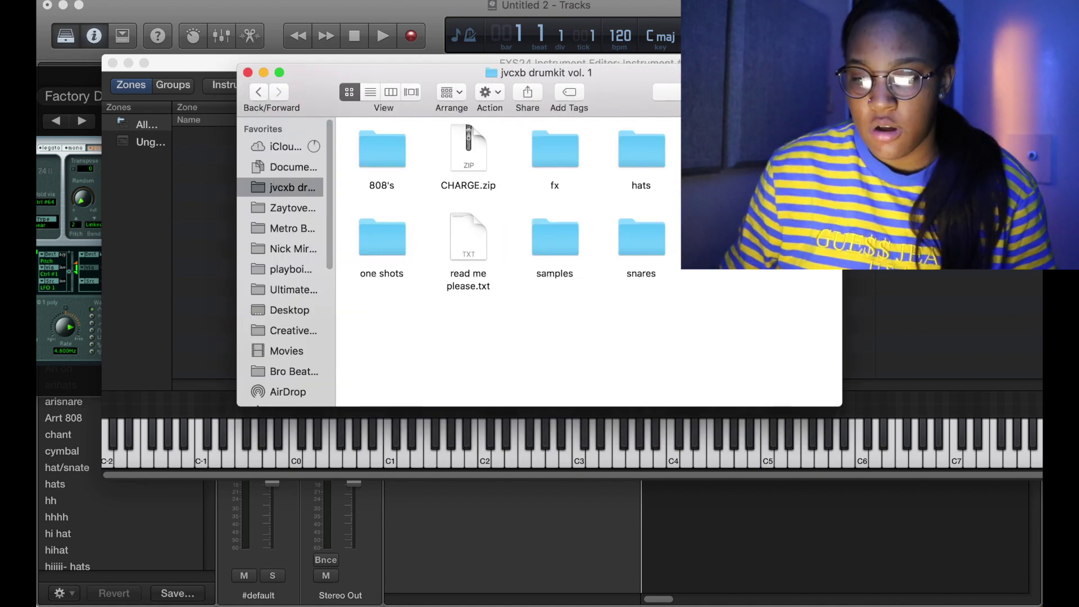
left_click_drag(611, 99, 235, 269)
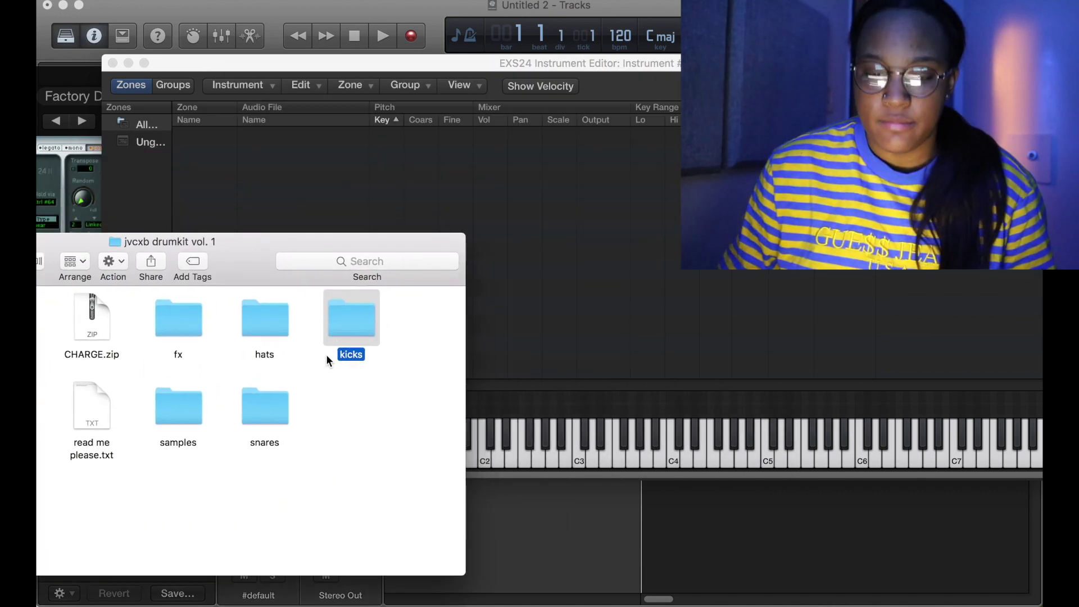
double_click(351, 328)
left_click_drag(264, 323, 356, 198)
left_click_drag(244, 272, 66, 363)
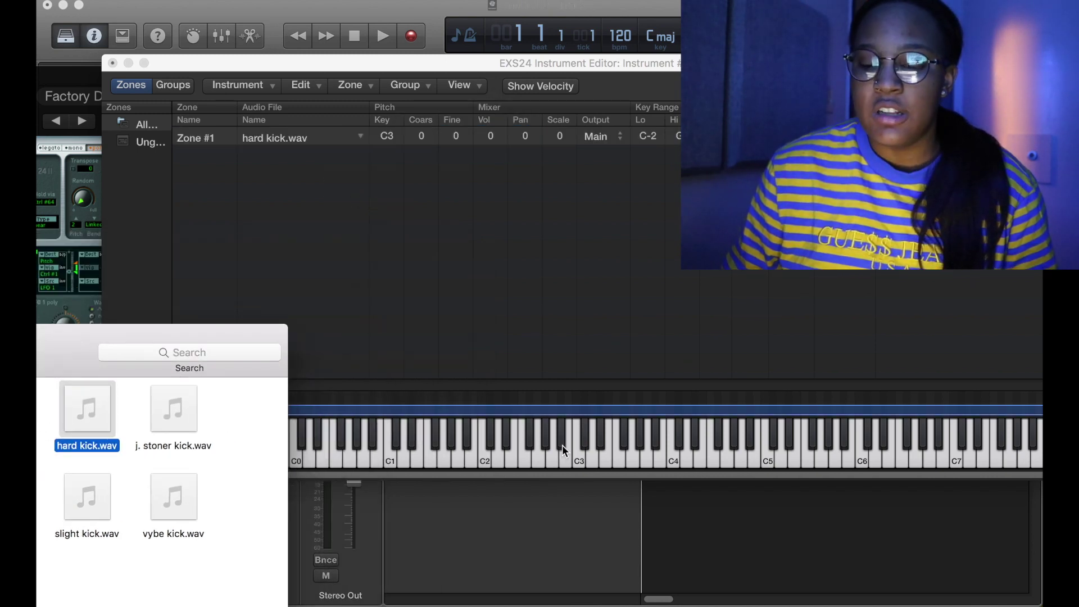
Step: Audition hard kick.wav at different pitches on the editor's keyboard, comparing C3 with C4 and several lower keys
left_click(678, 466)
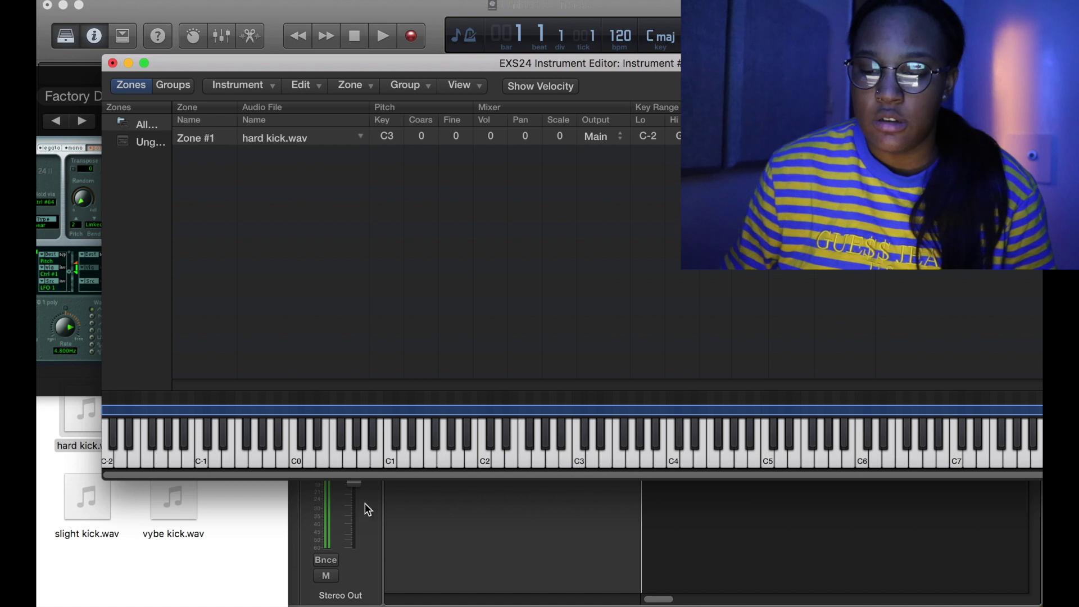
left_click(362, 455)
left_click(483, 462)
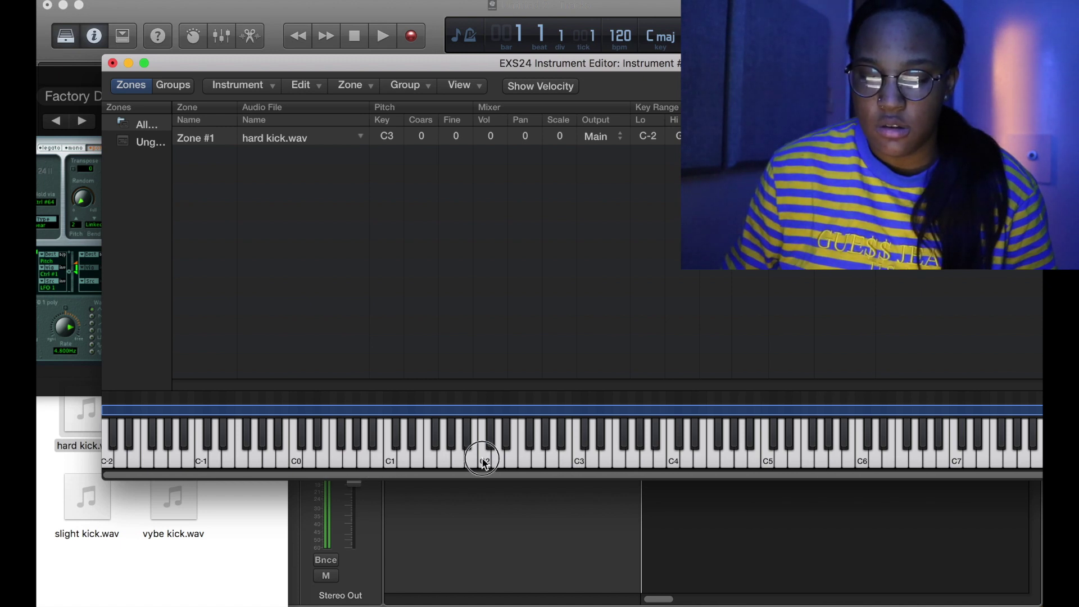
left_click(455, 463)
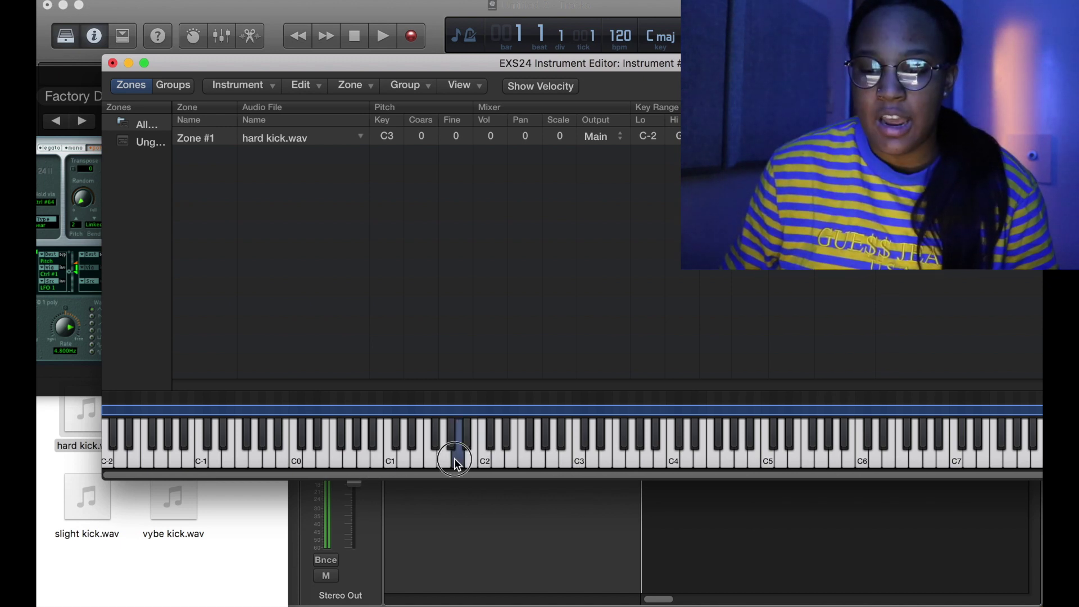
left_click(574, 452)
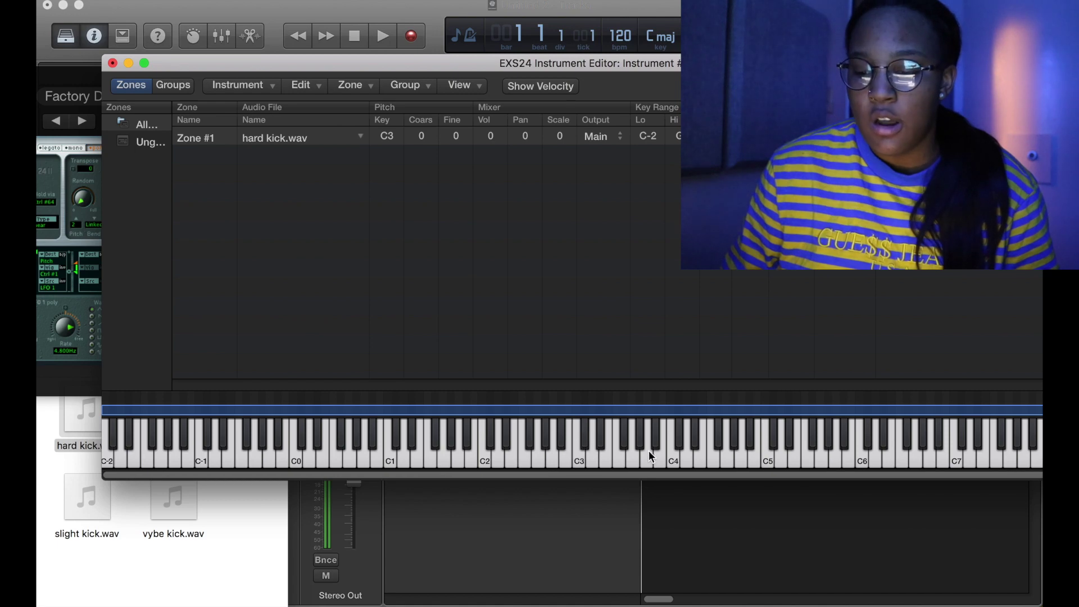
left_click(668, 459)
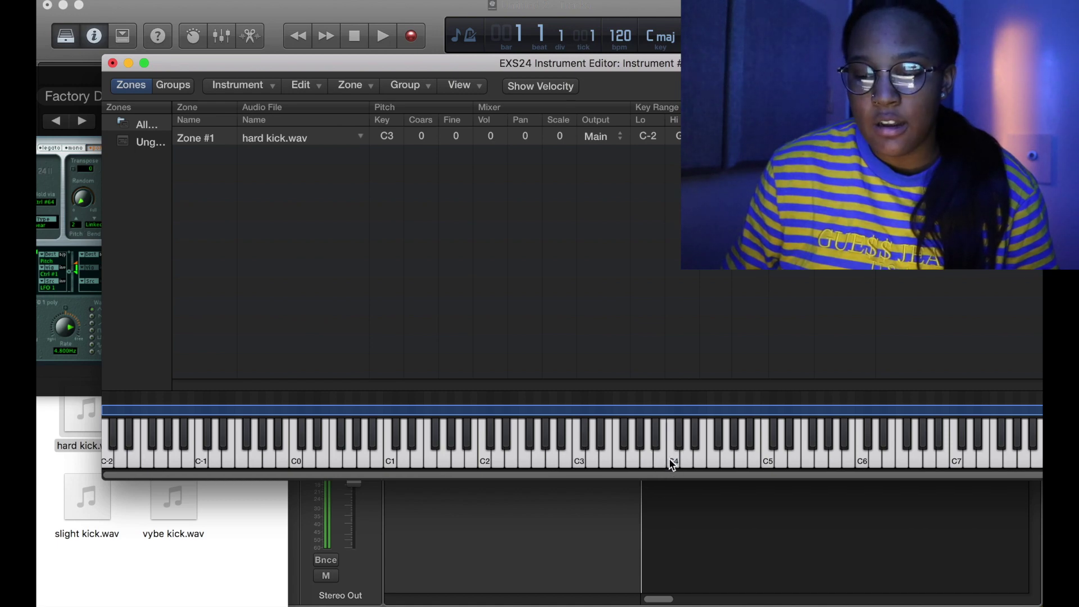
left_click(577, 462)
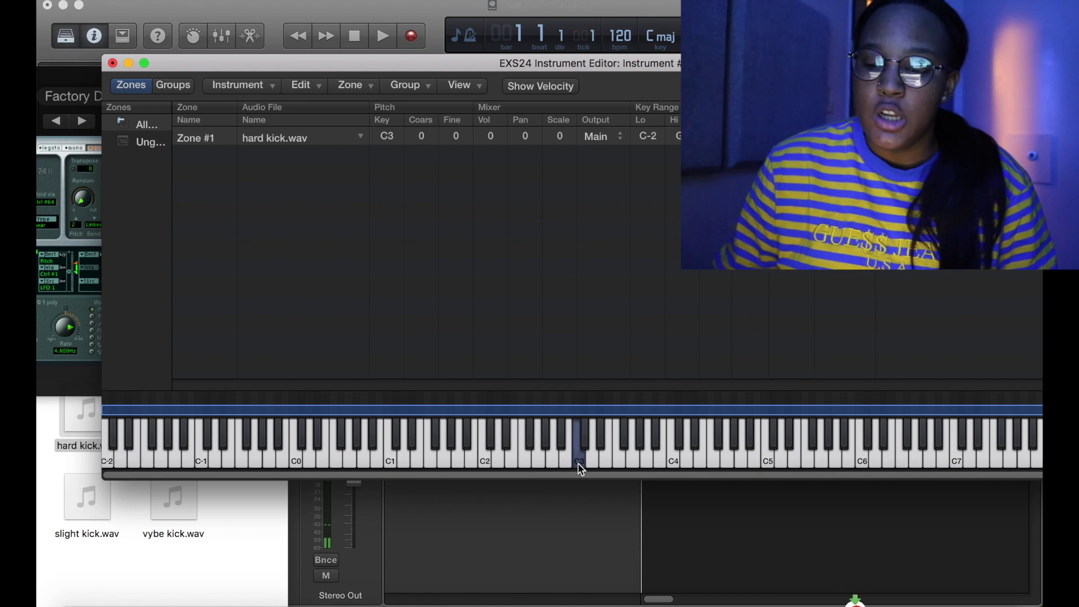
left_click(677, 464)
left_click(674, 461)
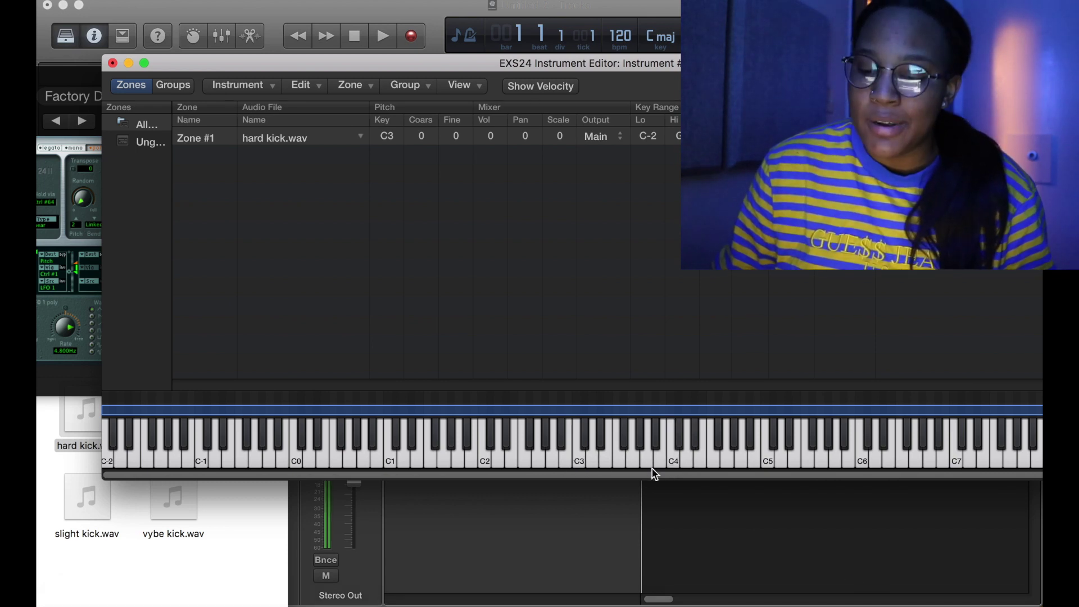
left_click(568, 458)
left_click(535, 462)
left_click(516, 465)
left_click(500, 469)
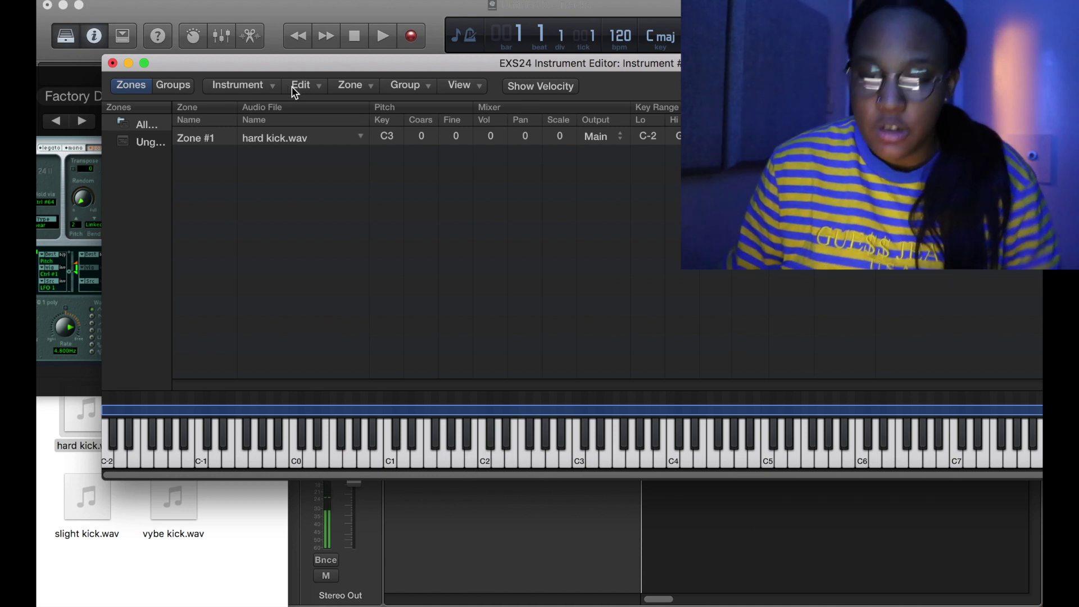
left_click(113, 63)
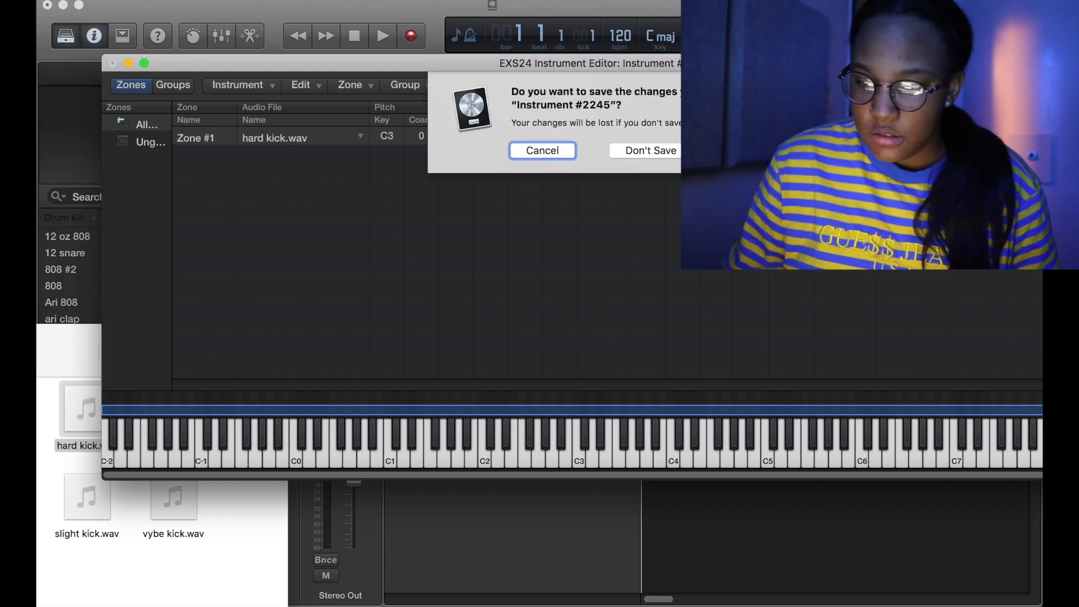
key("Escape")
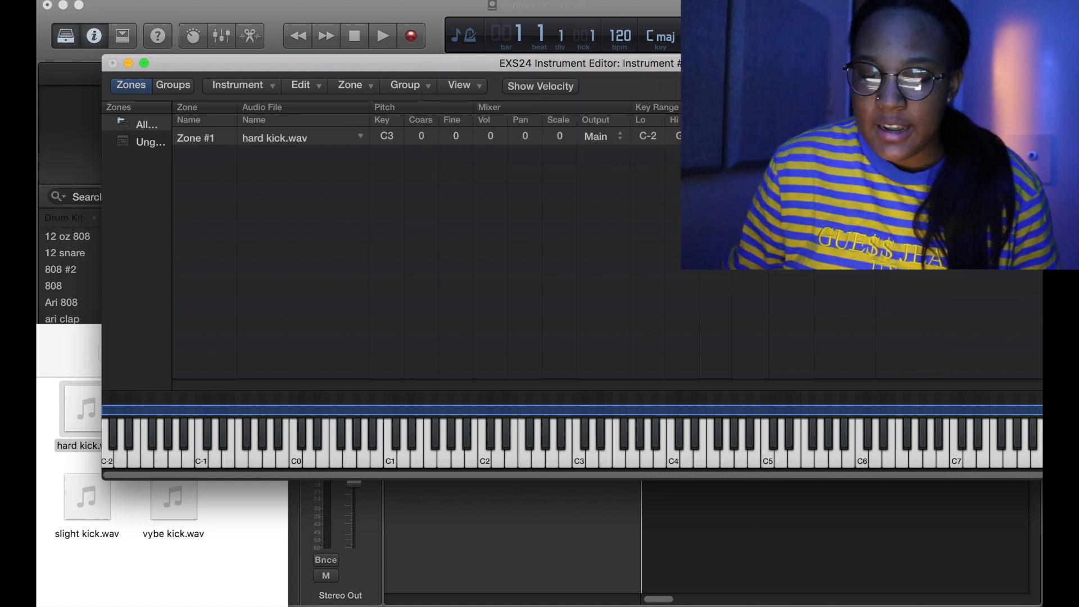
key("super+s")
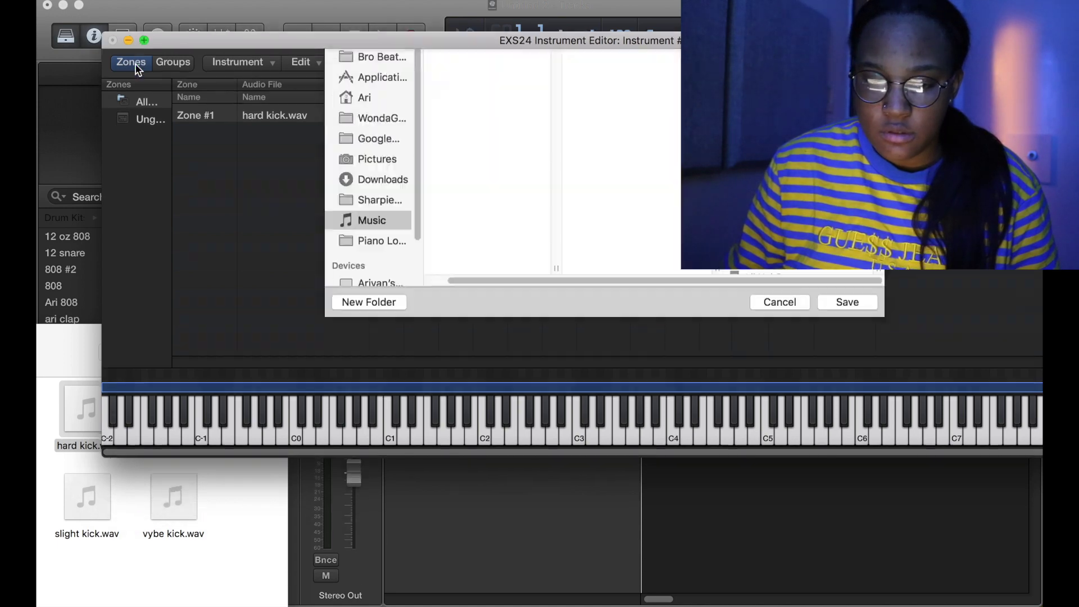
left_click(779, 592)
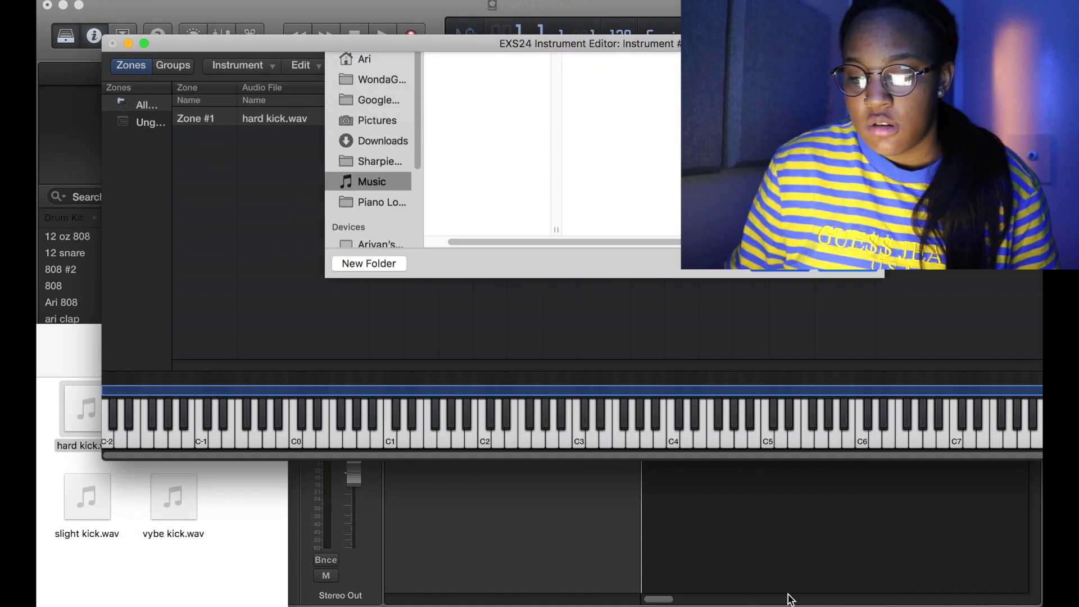
Step: Close the Instrument Editor without saving Instrument #2245, and close the EXS24 plug-in window after repositioning it
left_click(112, 63)
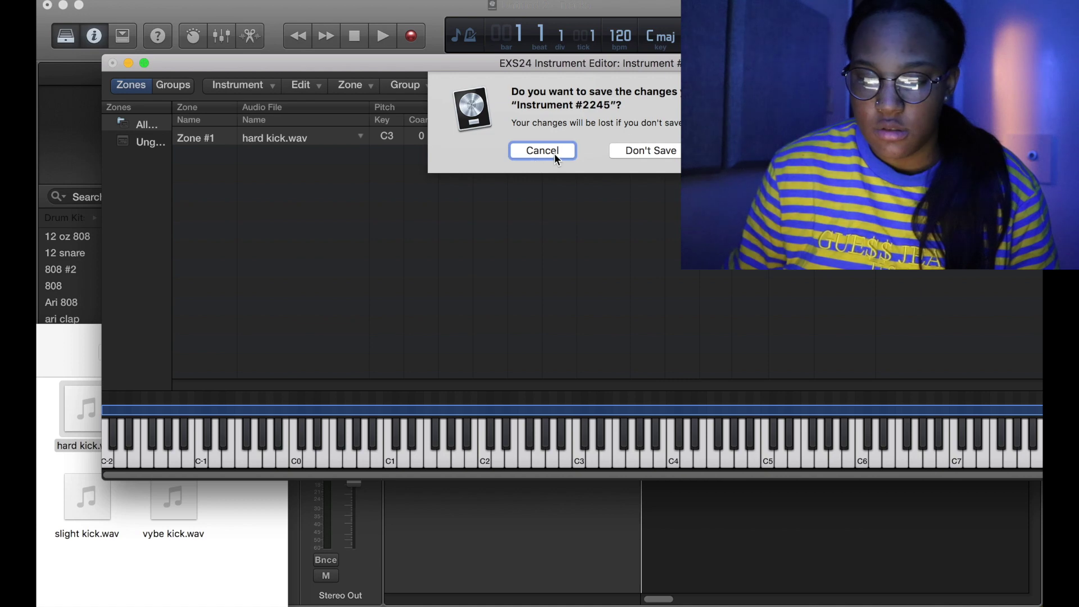
left_click(663, 150)
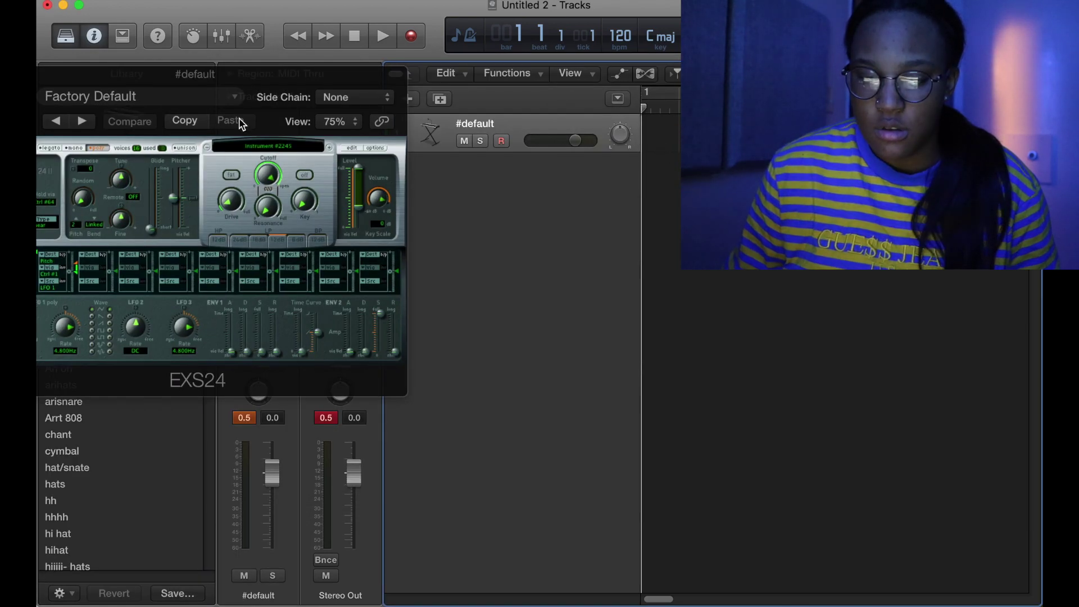
left_click_drag(294, 78, 416, 40)
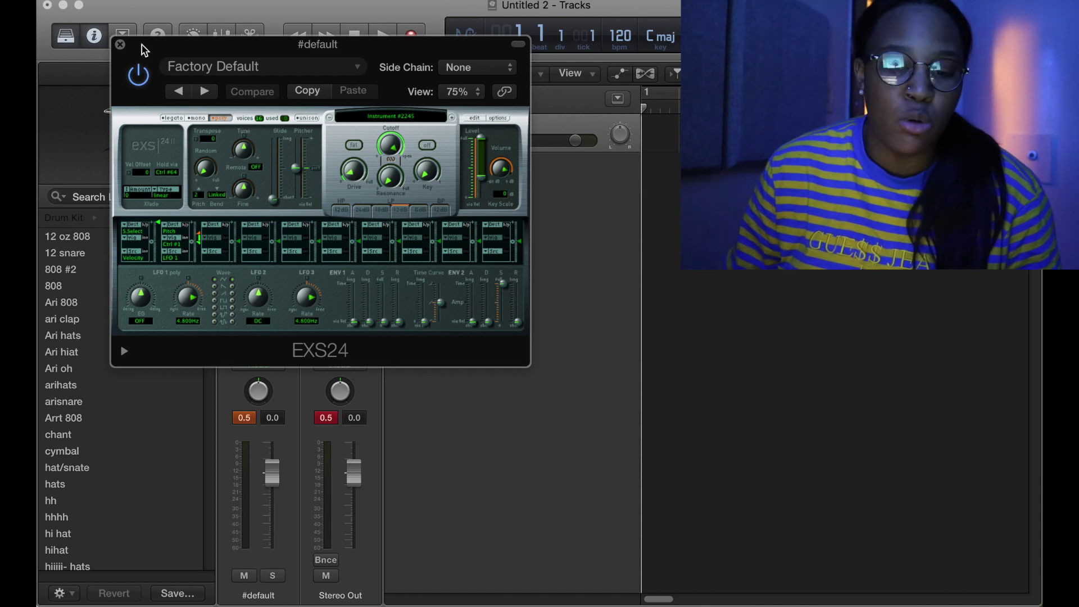
left_click(120, 44)
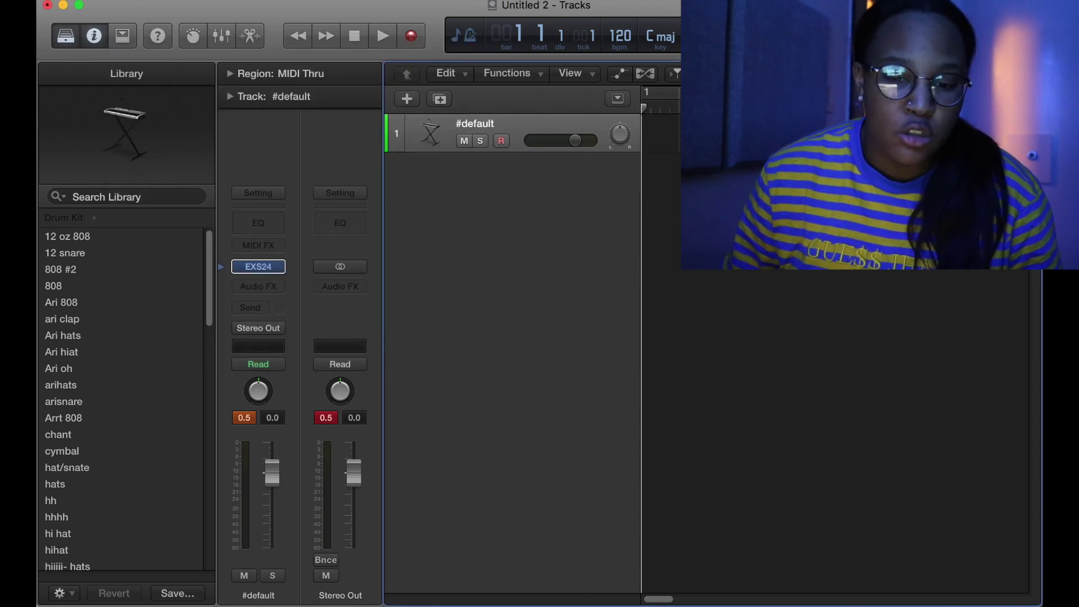
Step: Switch Advanced Editing off and back on in the Advanced Tools preferences, and close the preferences
left_click(104, 0)
mouse_move(126, 35)
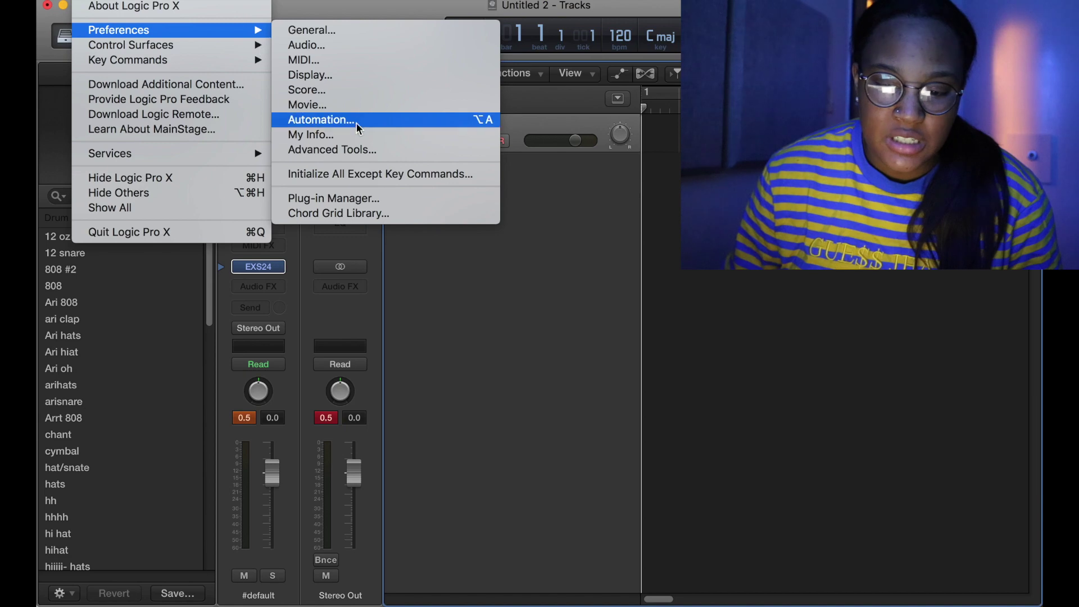
left_click(364, 152)
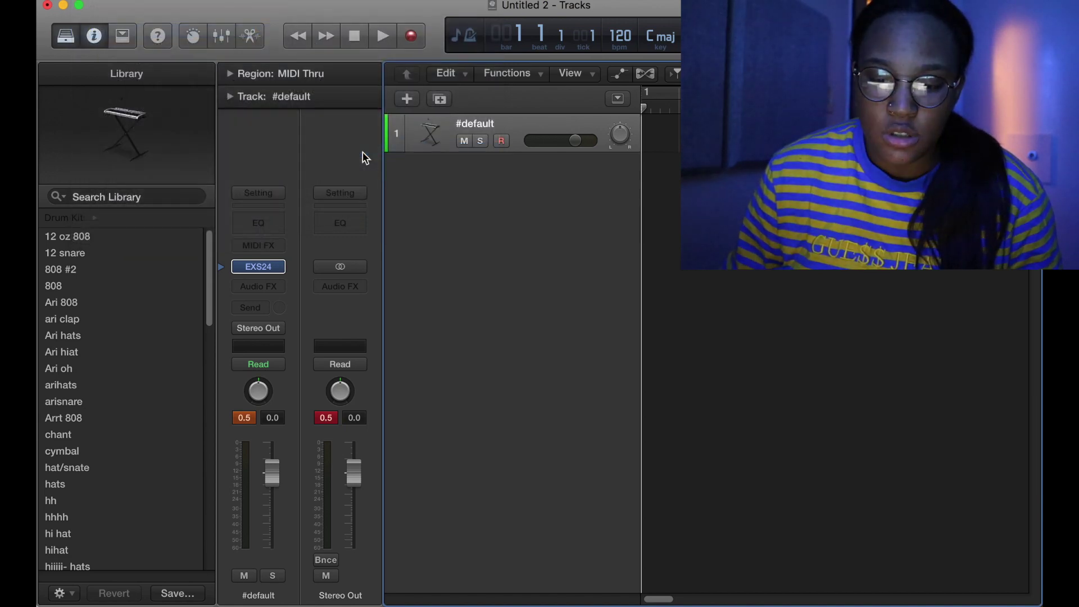
left_click(205, 437)
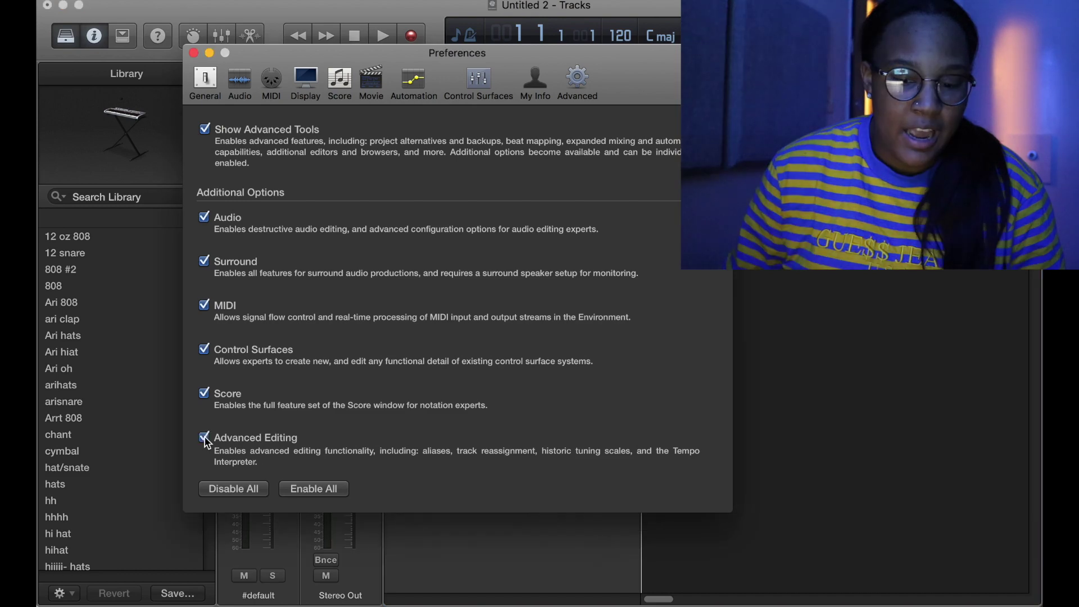
left_click(206, 439)
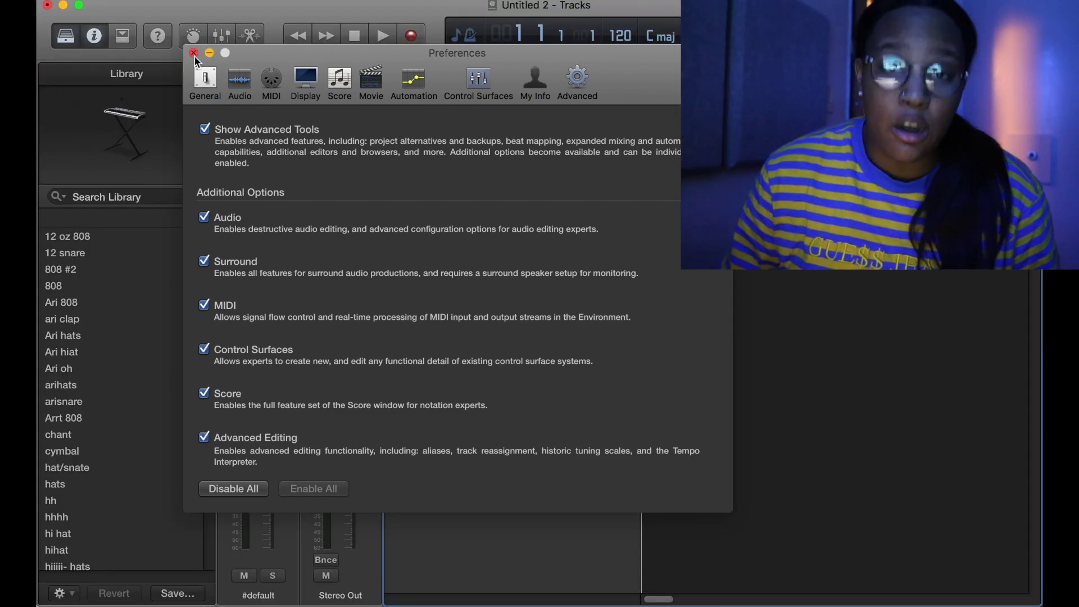
left_click(194, 54)
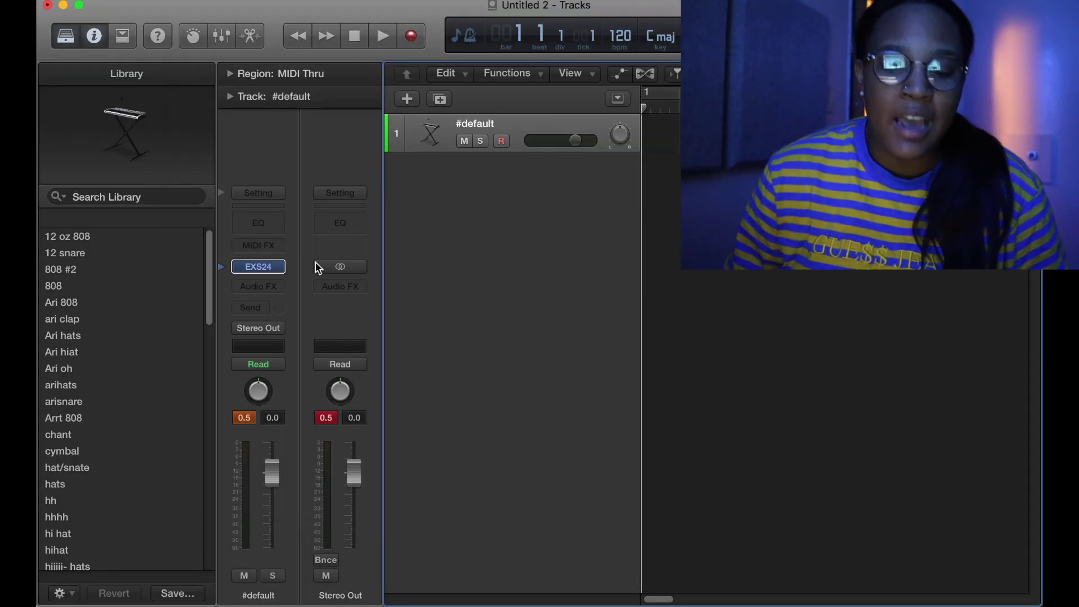
Step: Reopen the EXS24 Instrument Editor and bring up the drum kit's hats folder in Finder
left_click(261, 267)
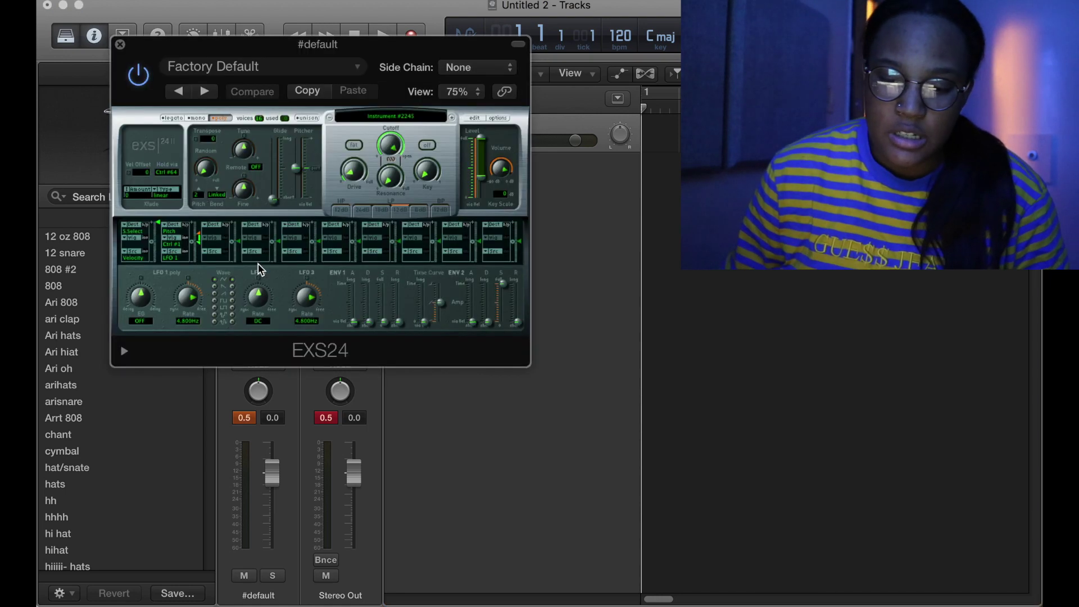
left_click(474, 118)
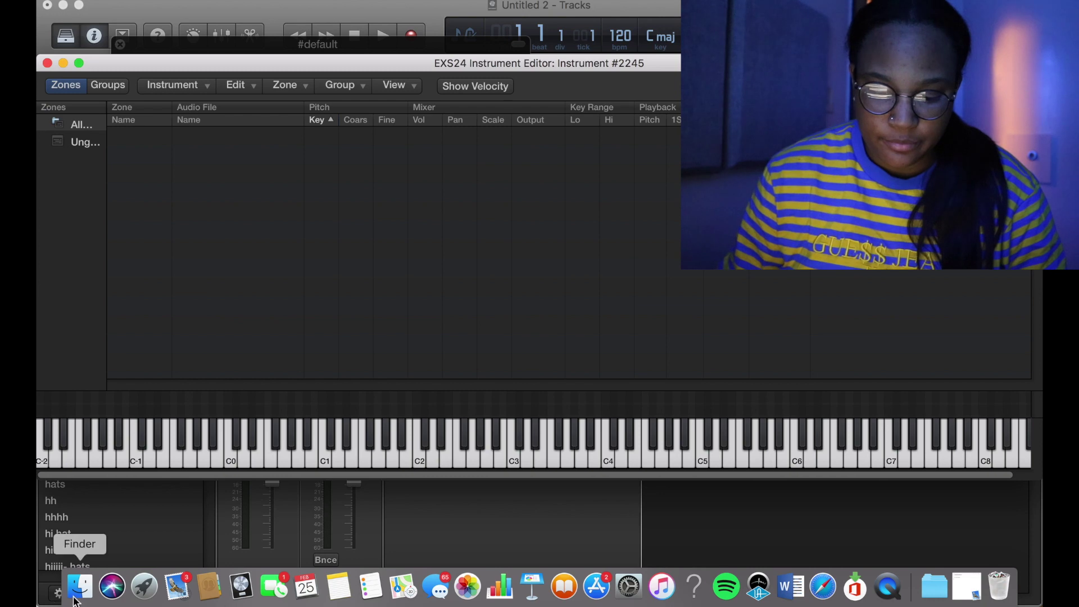
left_click(76, 594)
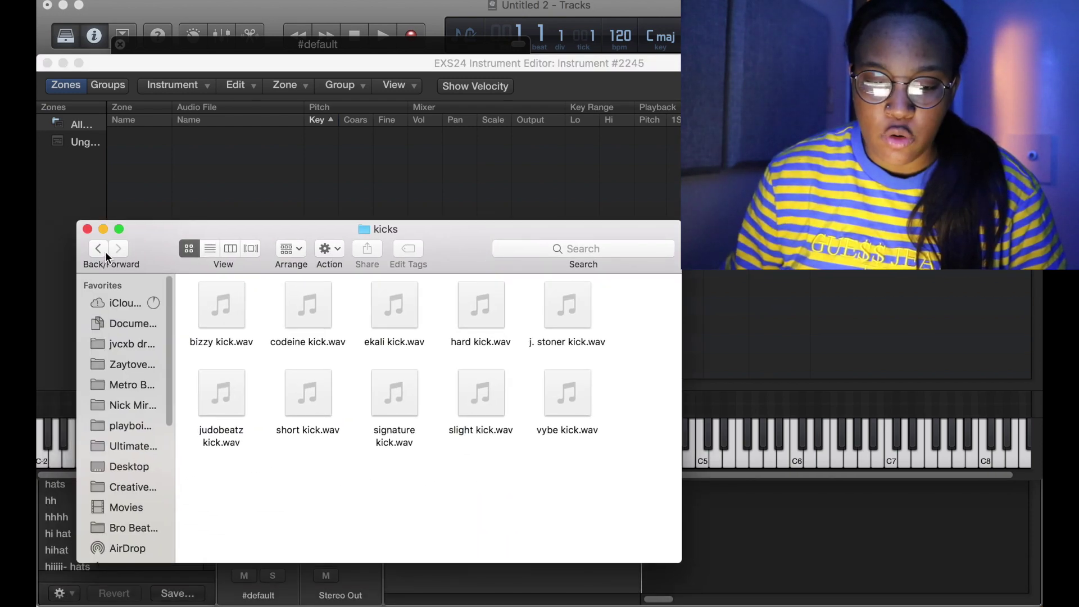
left_click(99, 249)
double_click(493, 312)
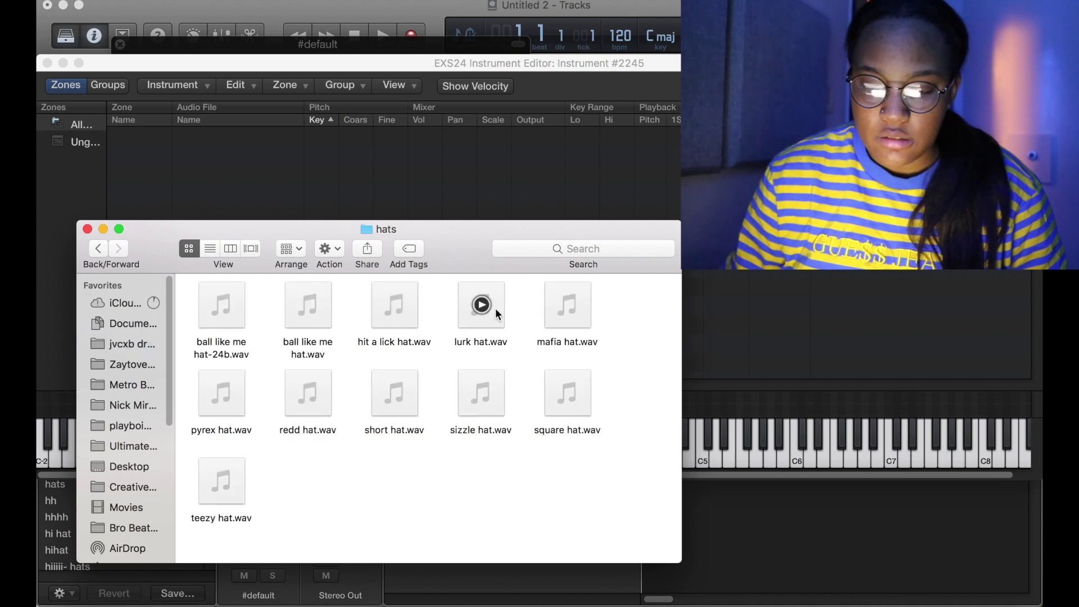
Step: Add hit a lick hat.wav from the hats folder as a zone in the Instrument Editor and audition it on low and high keys
left_click_drag(405, 306, 366, 184)
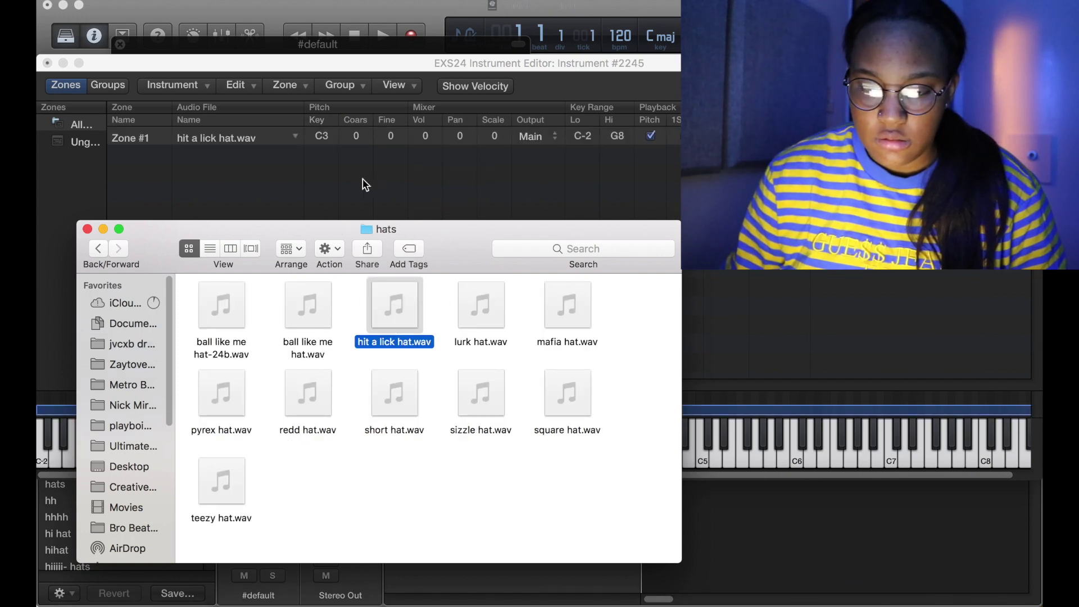
left_click(366, 185)
mouse_move(433, 457)
left_mouse_down()
mouse_move(395, 471)
mouse_move(694, 435)
mouse_move(452, 463)
left_mouse_up()
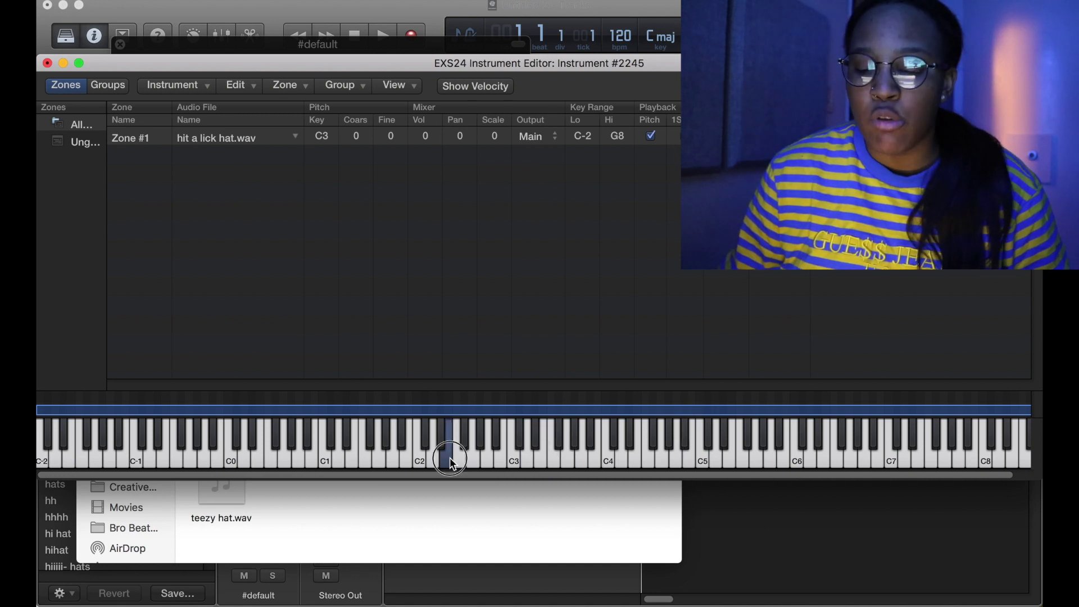
left_click(603, 454)
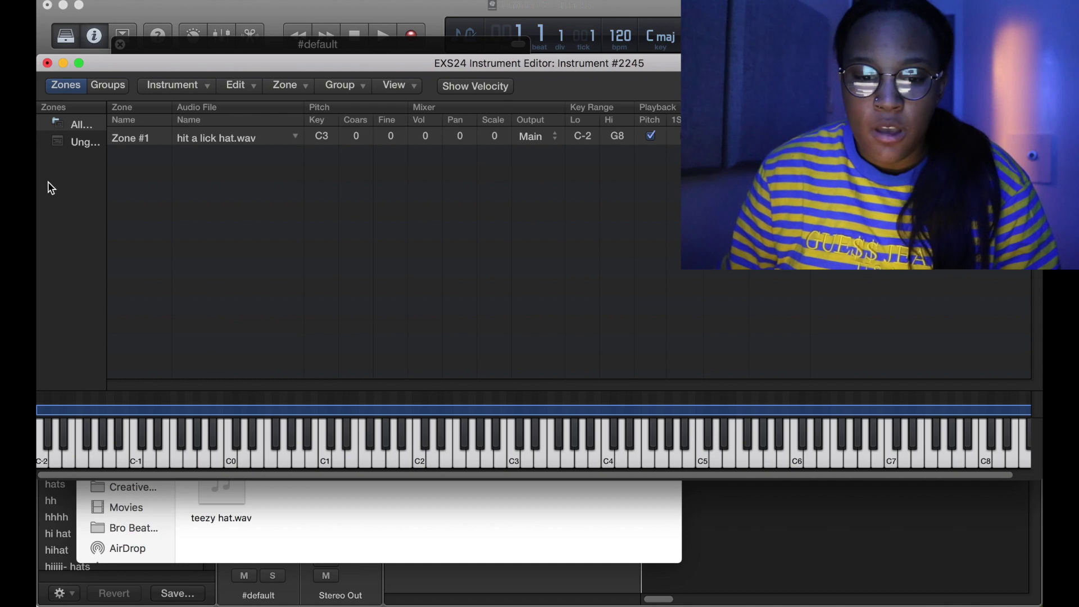
Step: Open the 808's folder of jvcxb drumkit vol. 1 in Finder and add colored 808.wav as a zone in the Instrument Editor
key("super+Tab")
left_click(97, 249)
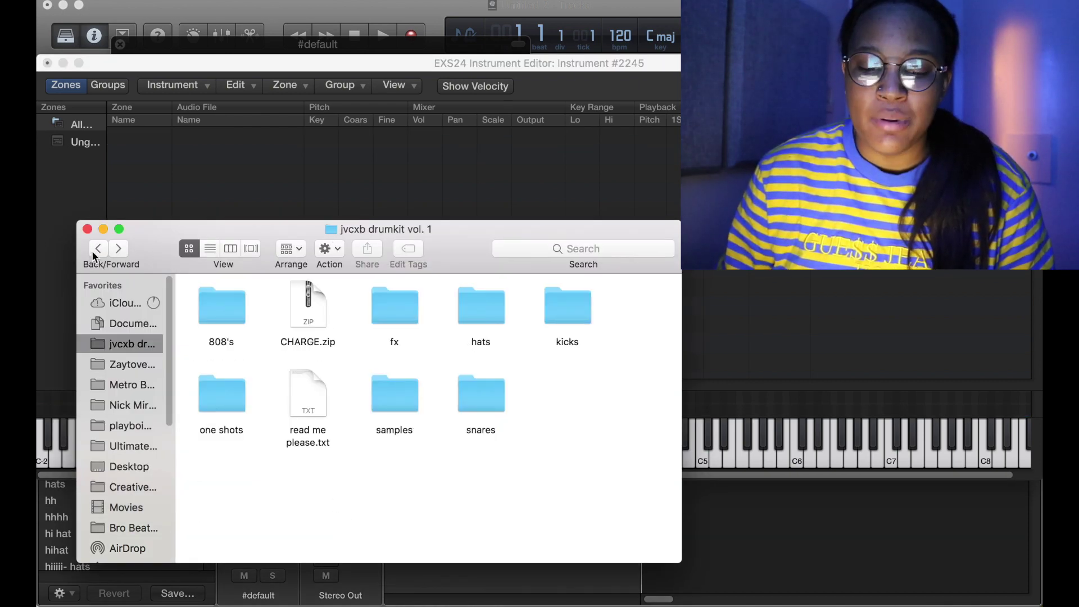
left_click(97, 249)
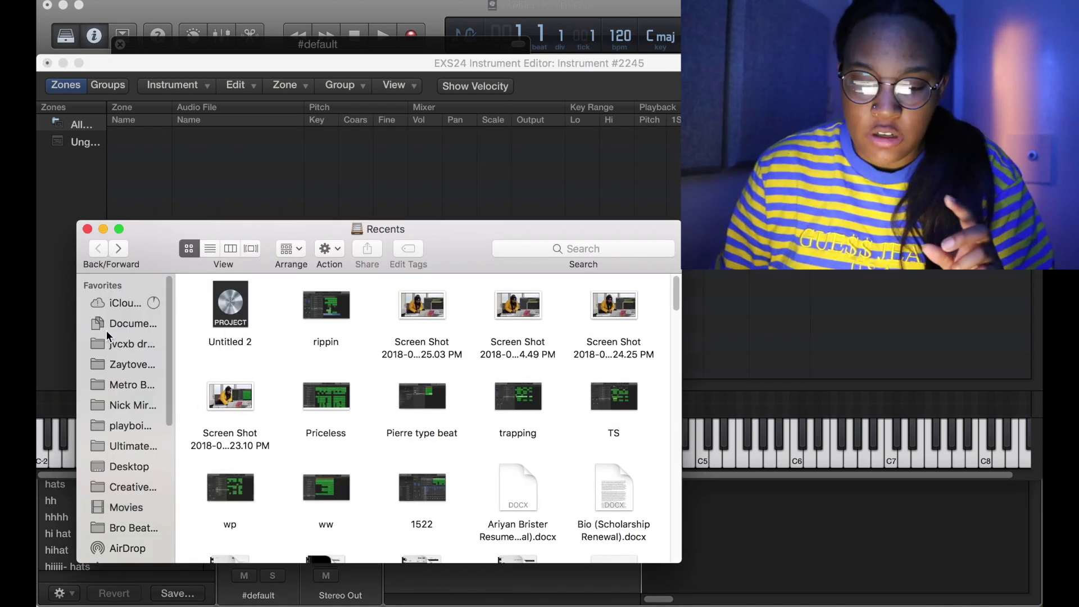
left_click(115, 345)
left_click(218, 318)
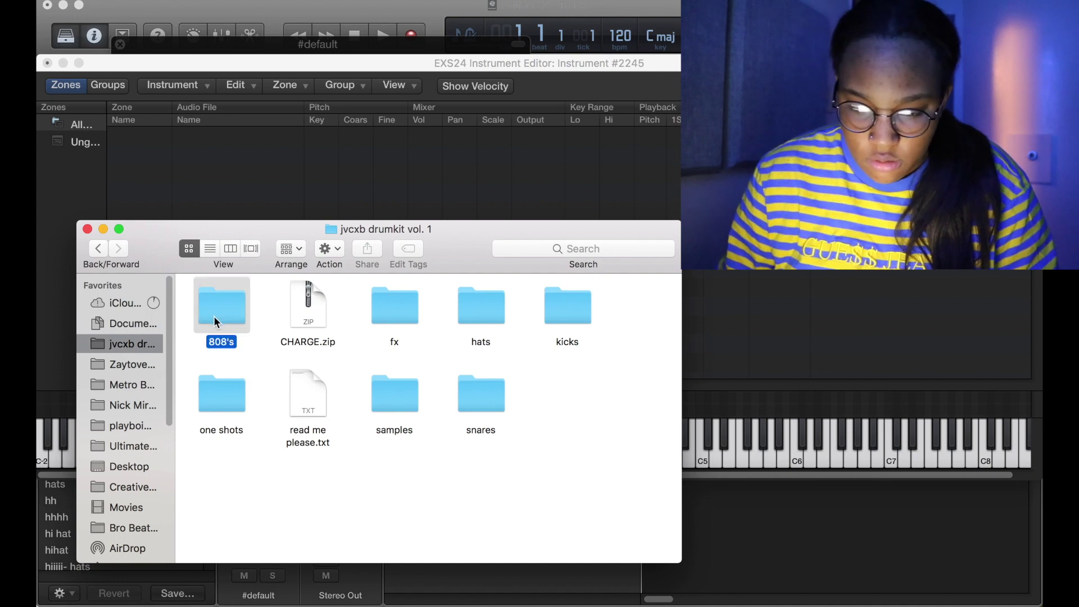
left_click(228, 355)
left_click(240, 308)
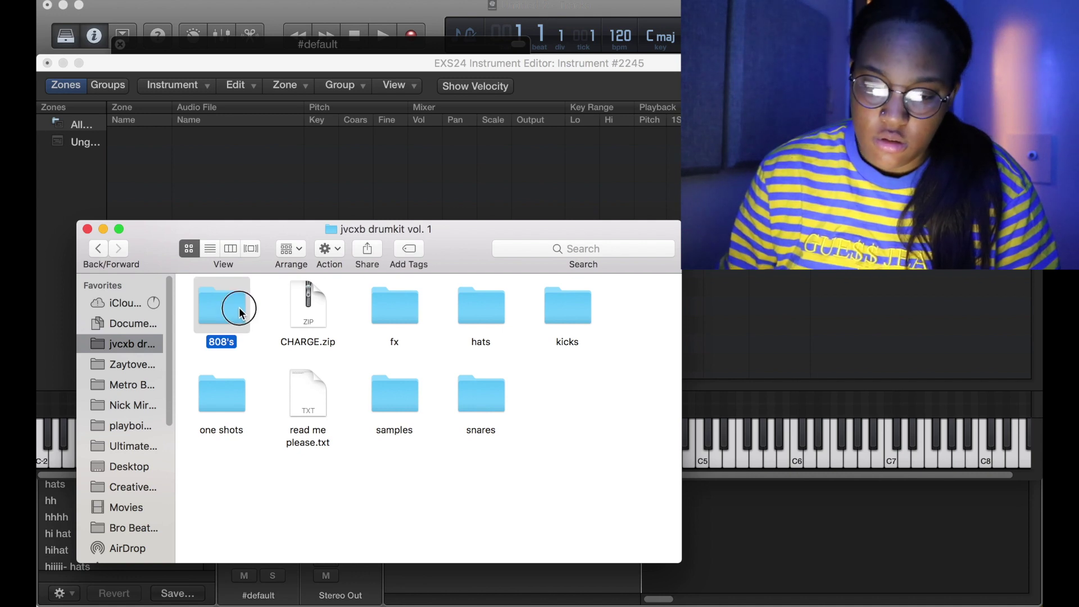
double_click(236, 316)
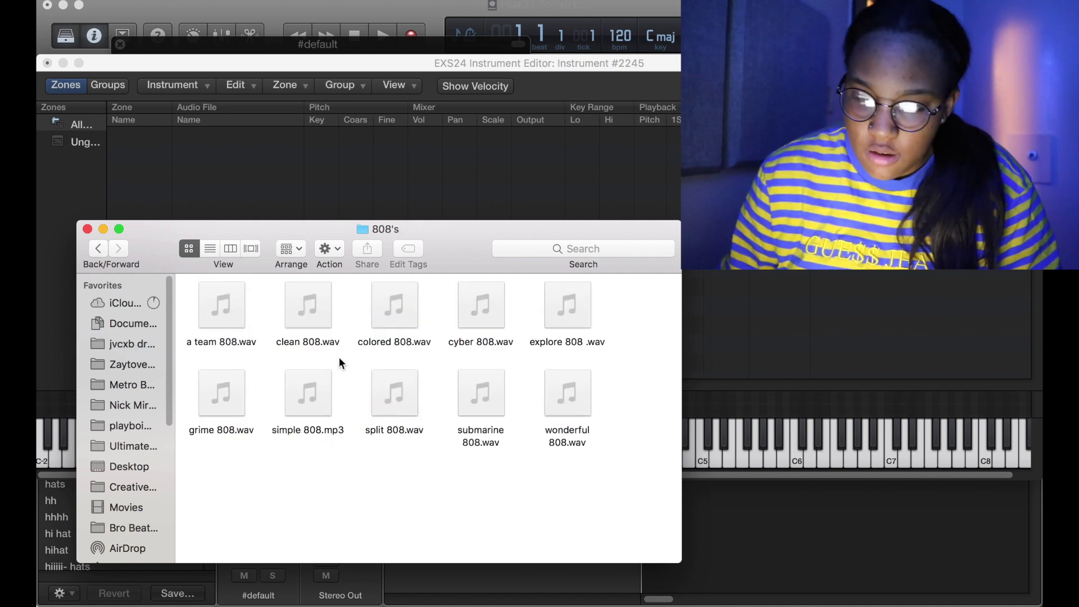
left_click_drag(385, 310, 375, 147)
left_click(317, 203)
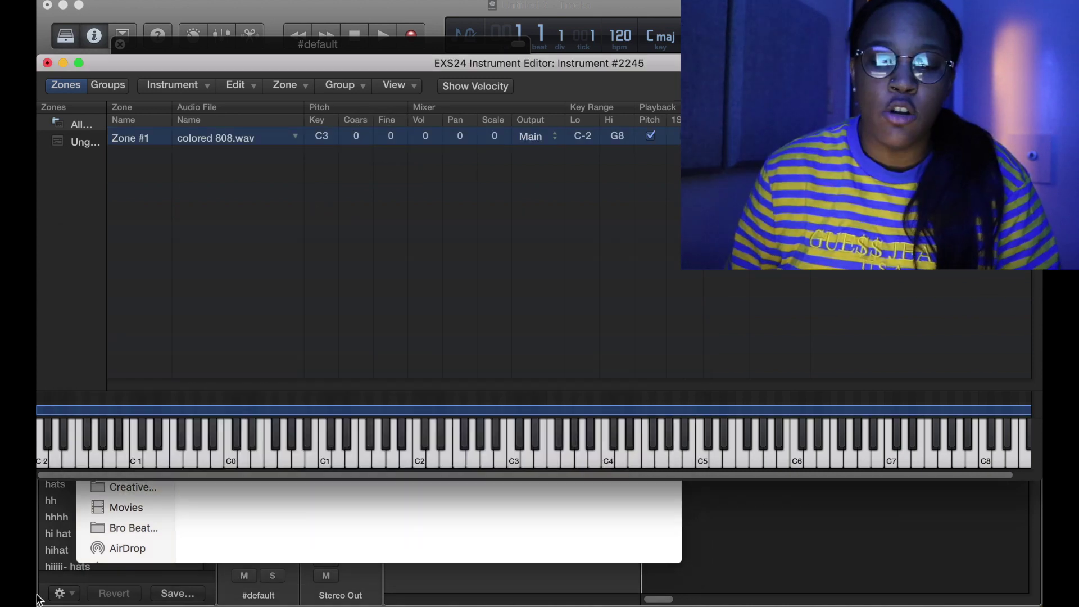
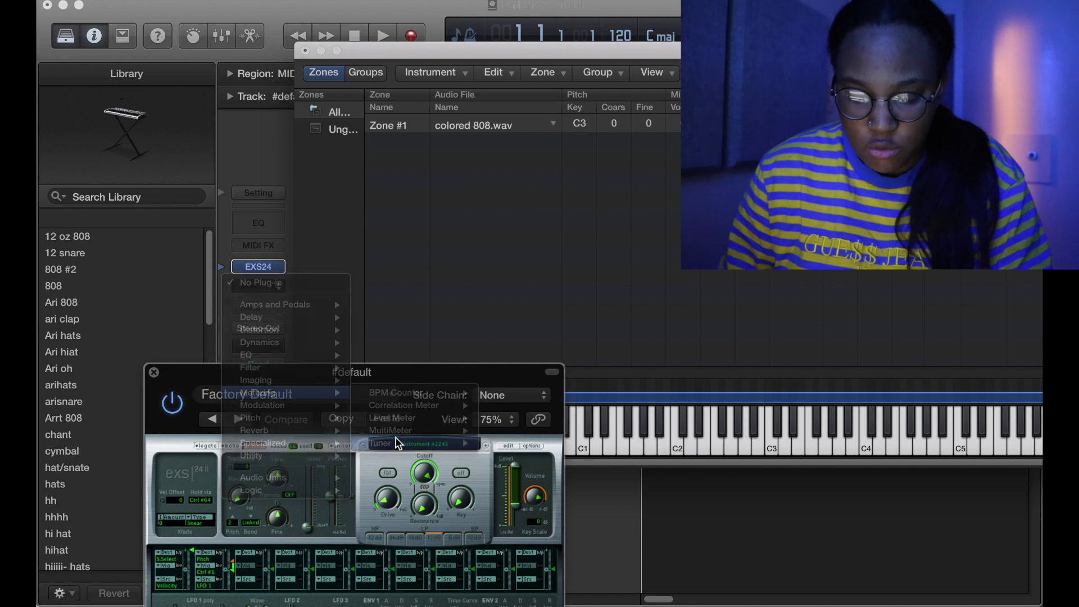
Step: Check the pitch of colored 808.wav with the Tuner by playing C2 and repeatedly C4 on the editor's keyboard
left_click(680, 441)
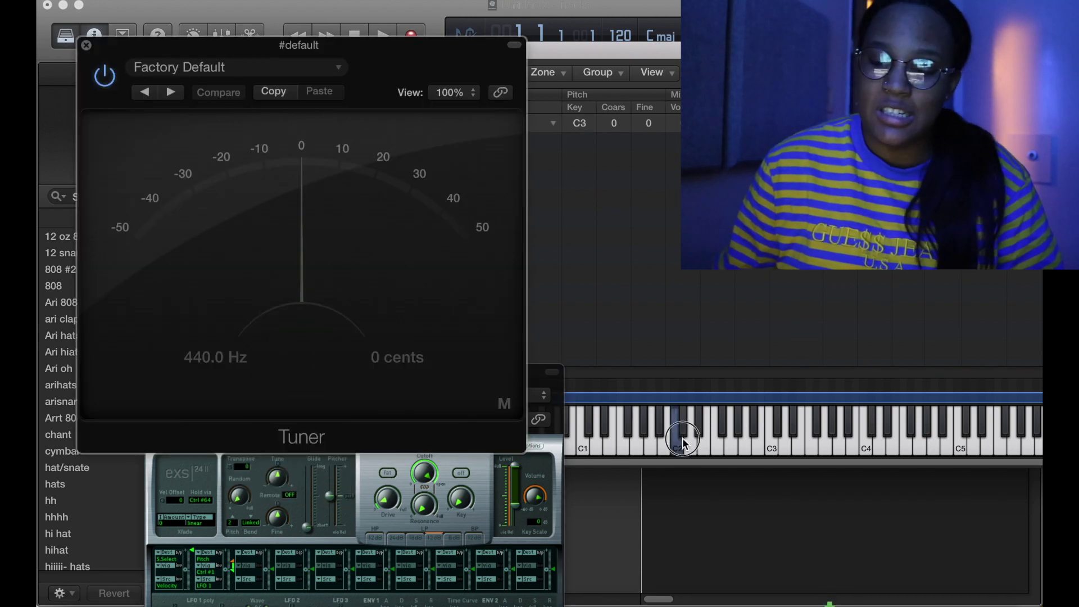
left_click(681, 441)
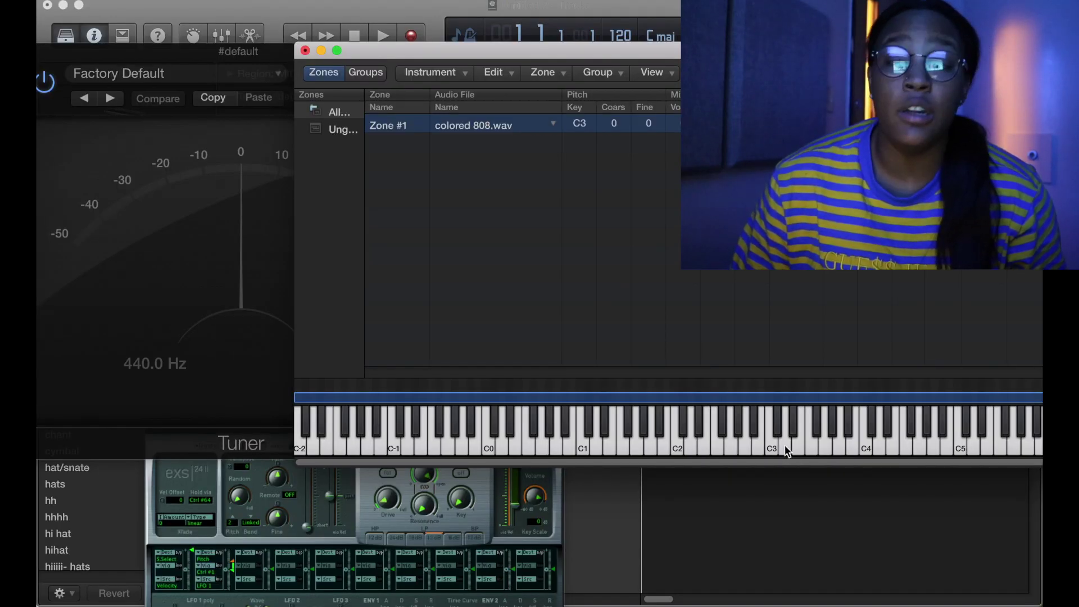
left_click(866, 447)
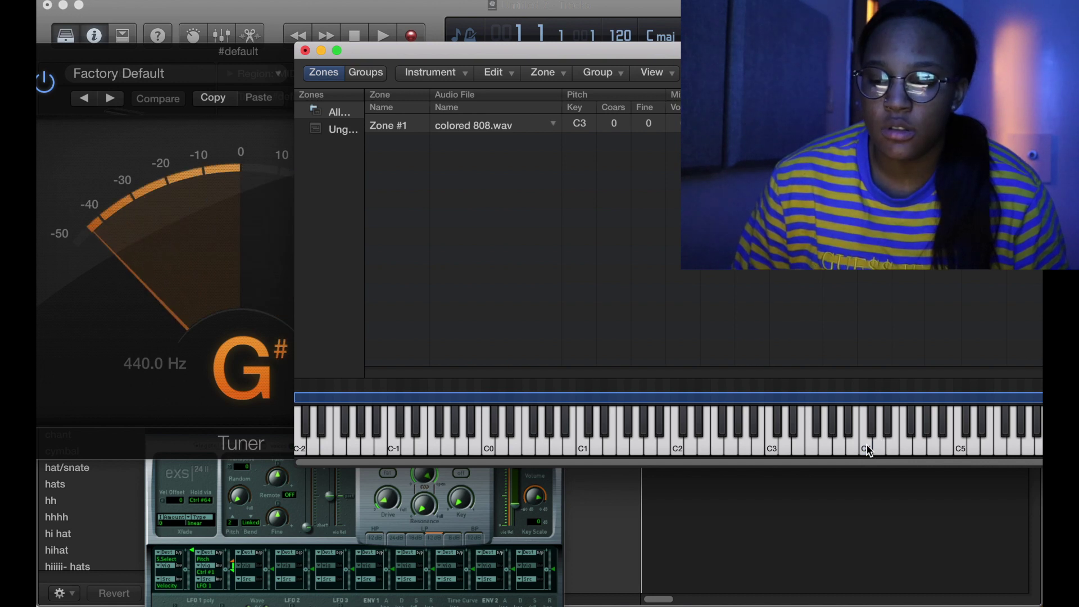
left_click(866, 447)
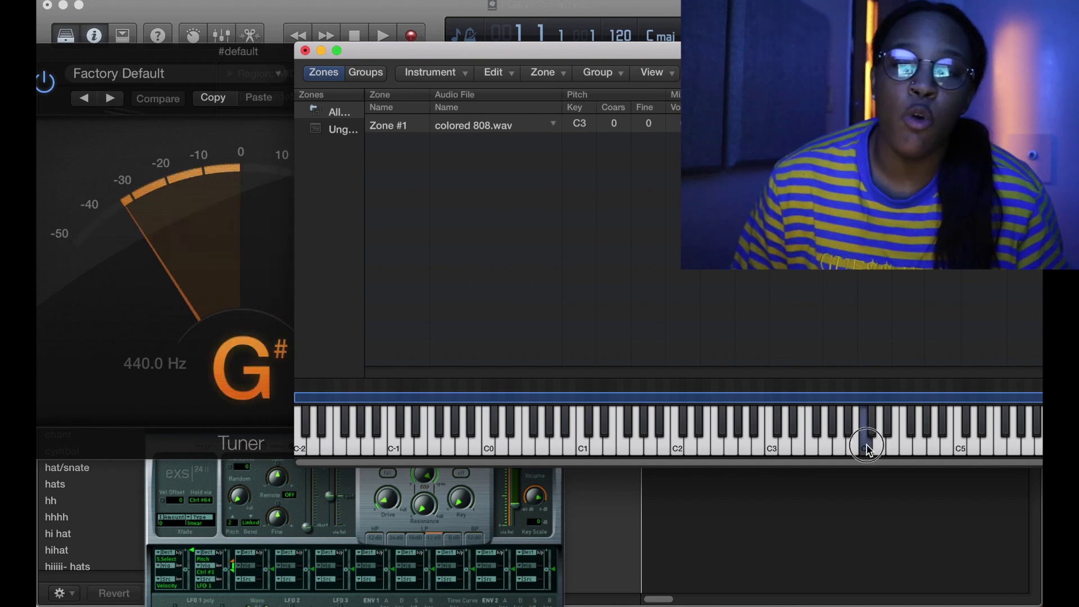
left_click(866, 446)
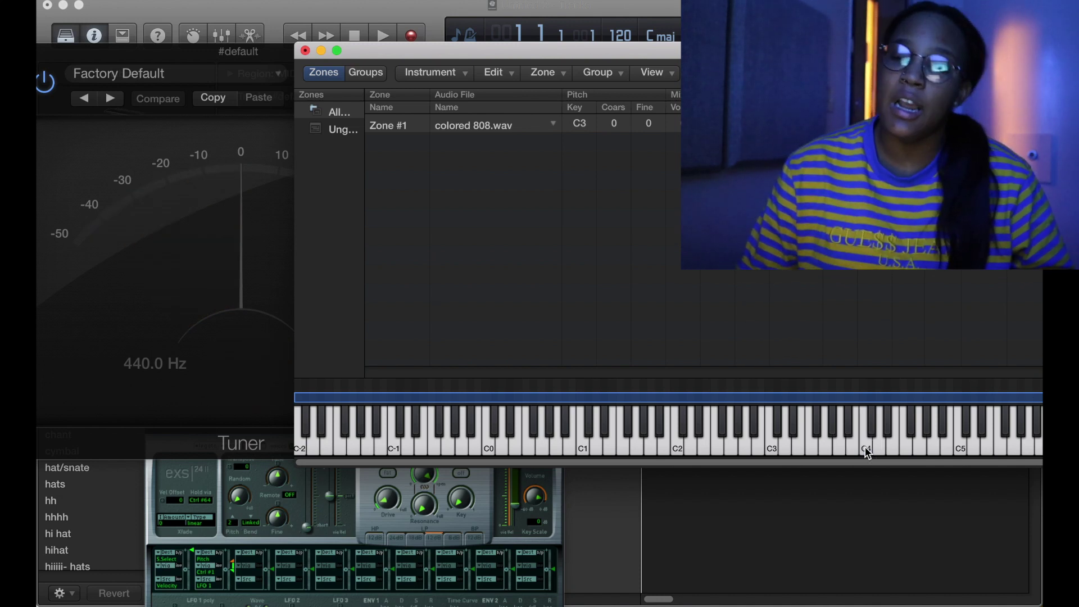
left_click(866, 452)
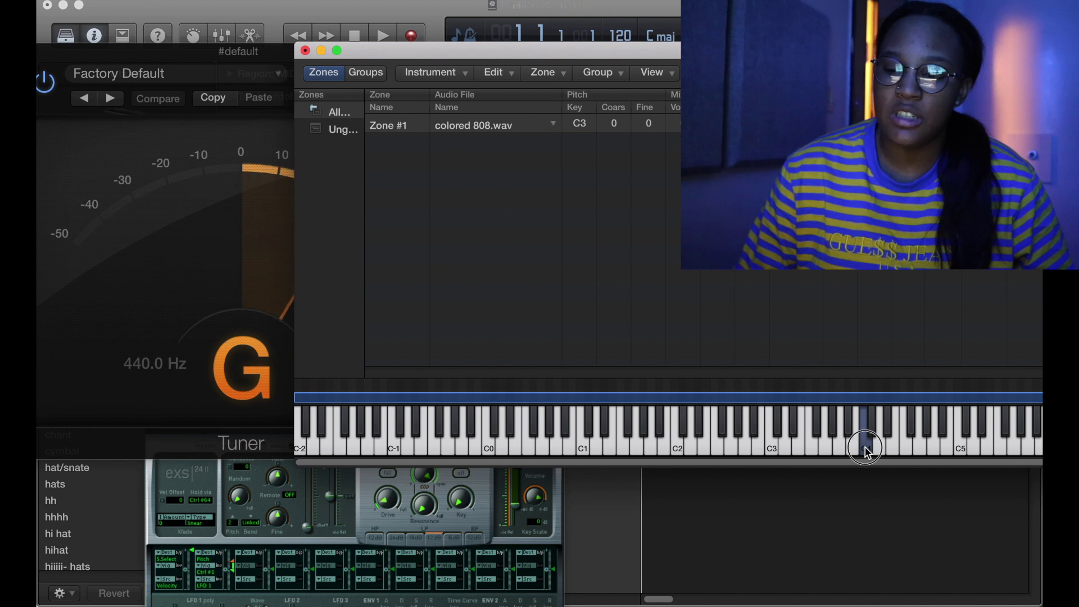
Step: Set the colored 808.wav zone's coarse pitch to -7 and check C4 against the Tuner
left_click(615, 124)
left_click_drag(615, 122, 614, 129)
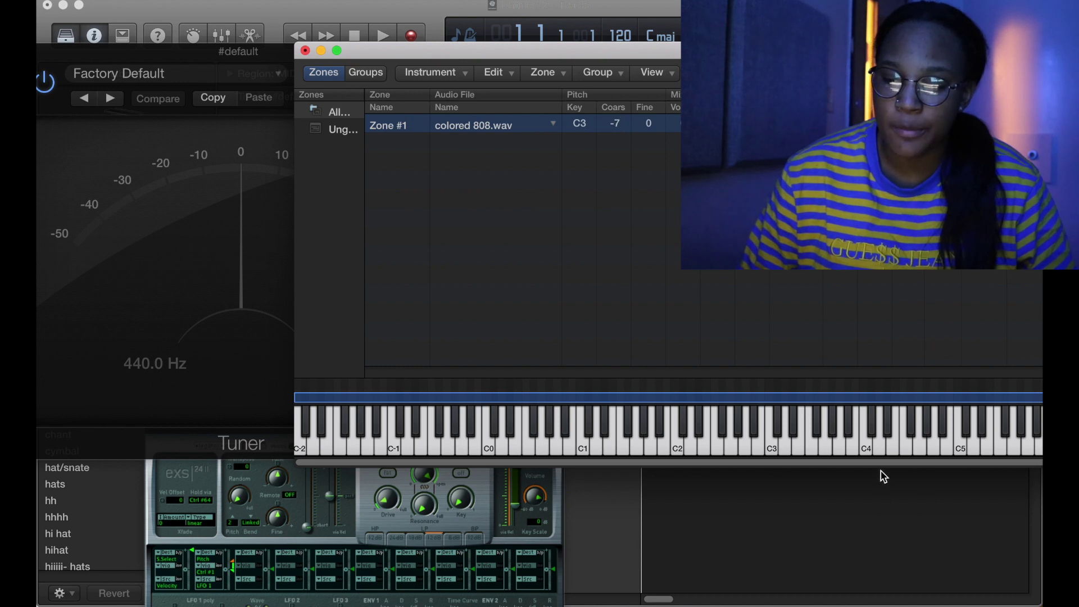
left_click(867, 457)
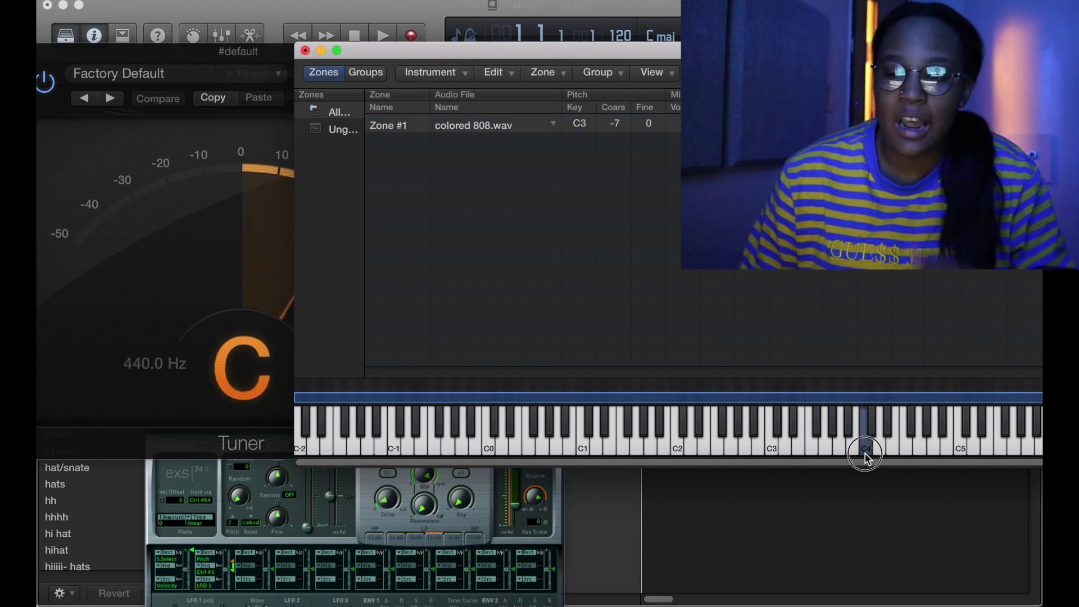
Step: Try fine pitch values of 3, 6 and 12 on the colored 808.wav zone, checking each against the Tuner
left_click(647, 124)
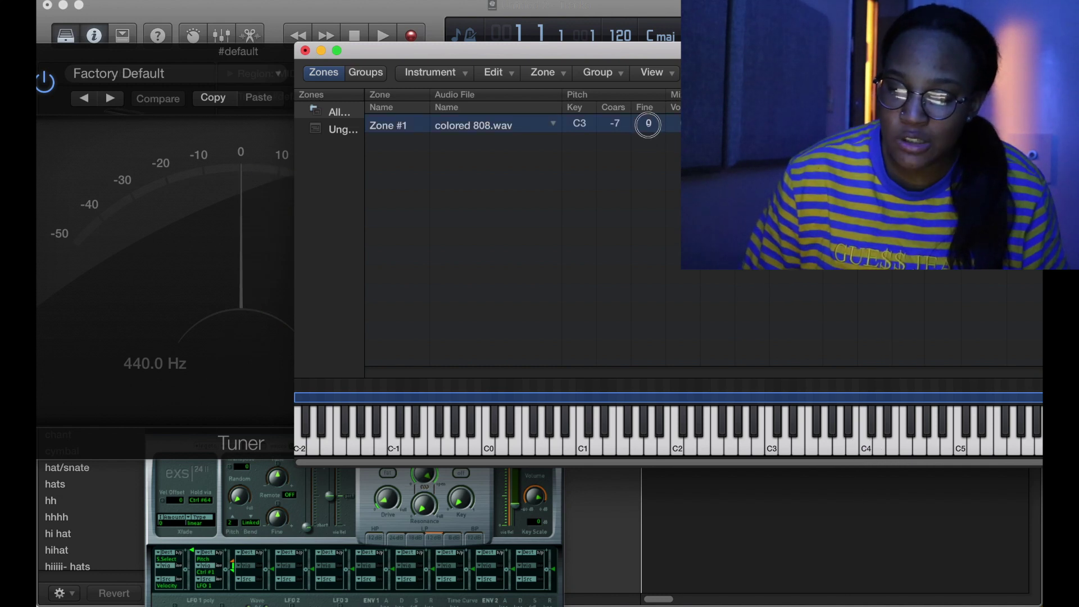
left_click_drag(648, 123, 648, 118)
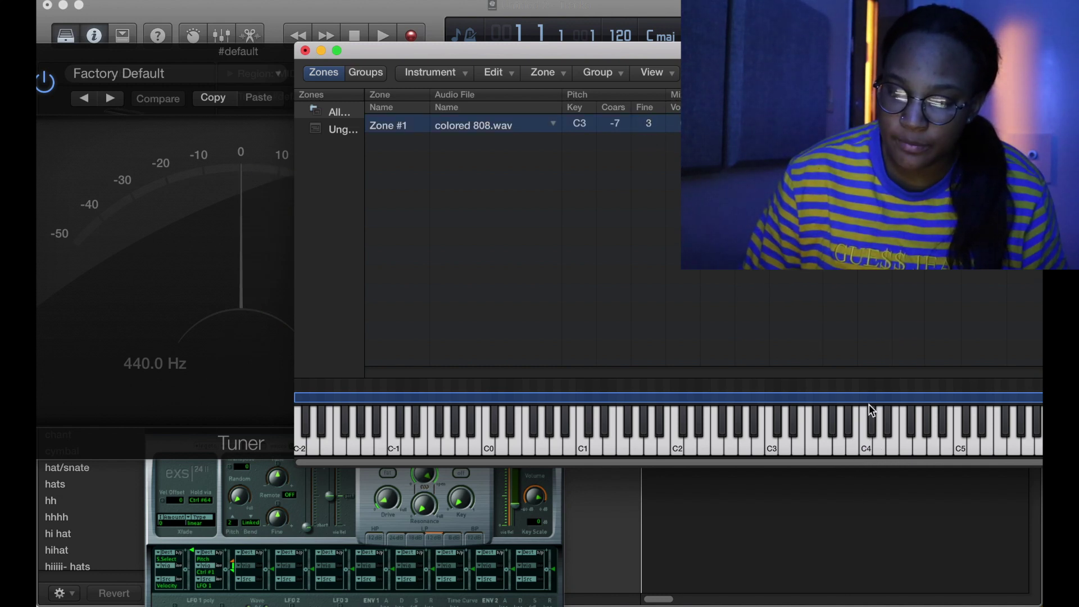
left_click(869, 446)
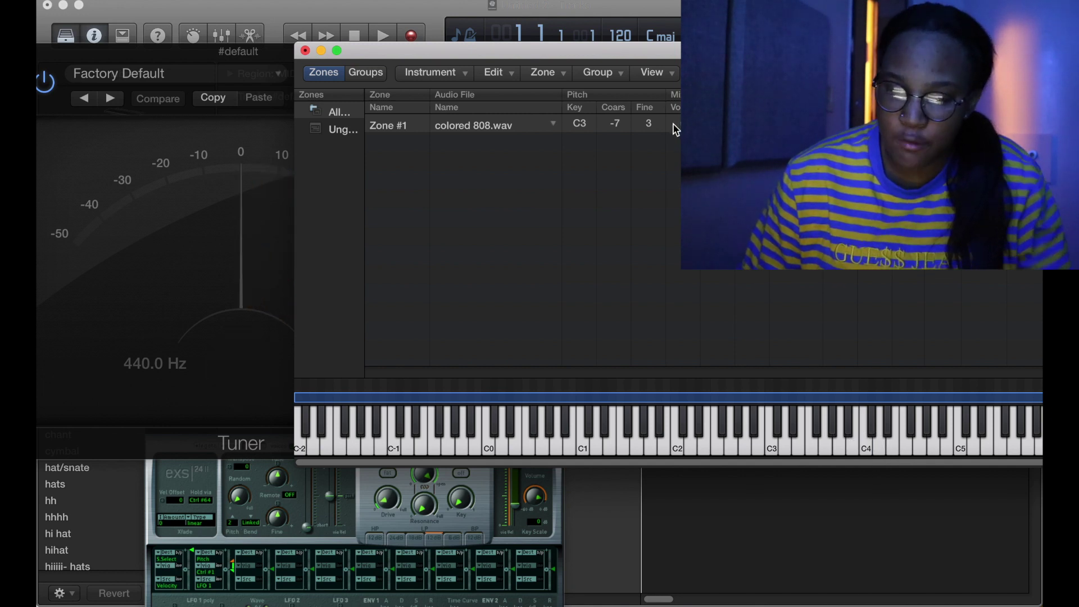
left_click_drag(650, 127, 650, 116)
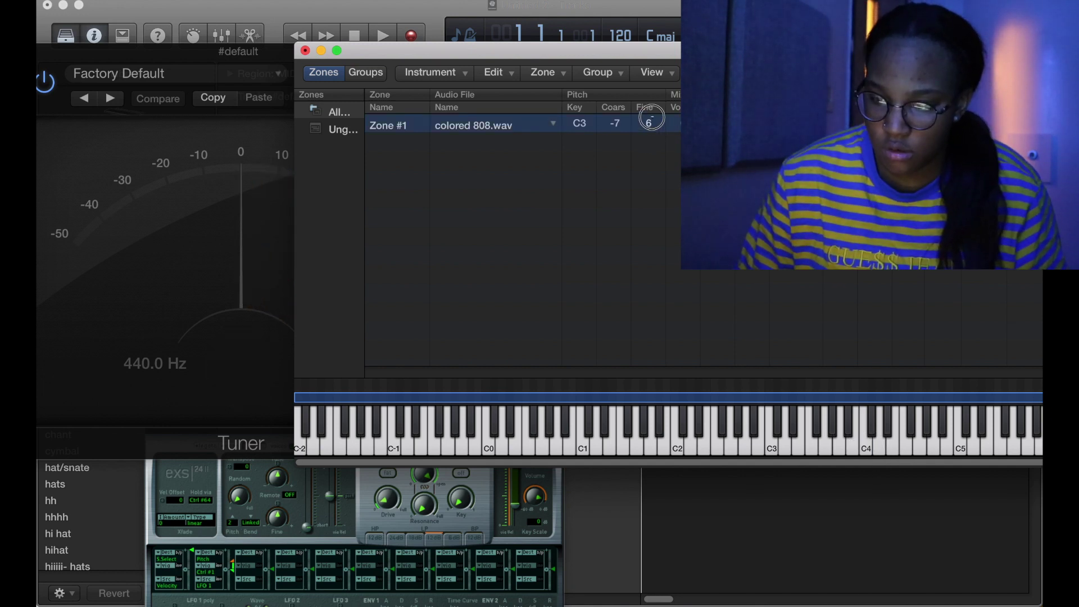
left_click(783, 451)
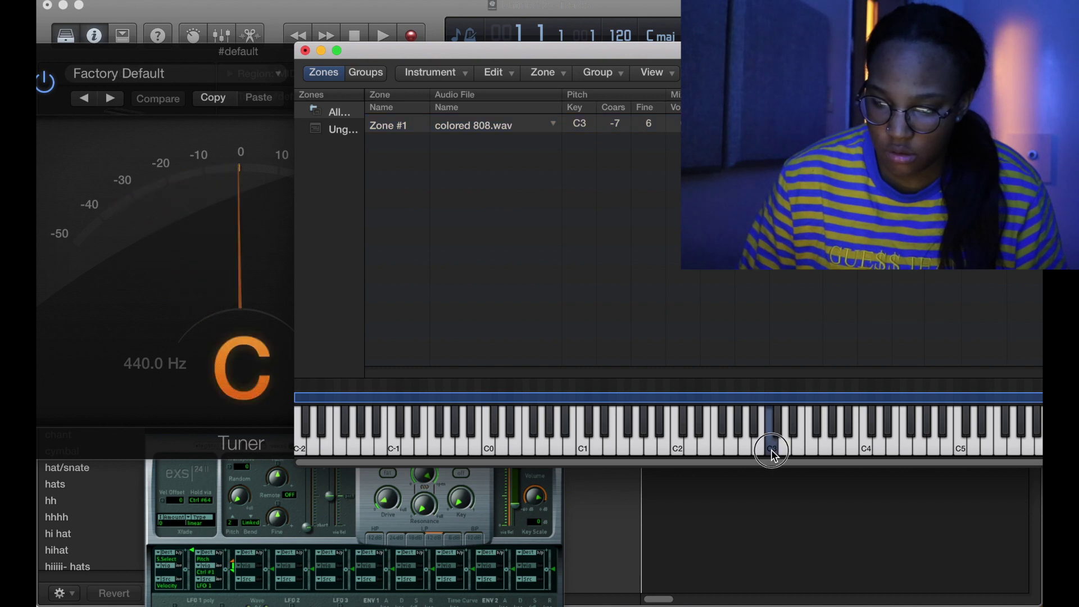
left_click_drag(643, 133, 641, 105)
left_click(865, 436)
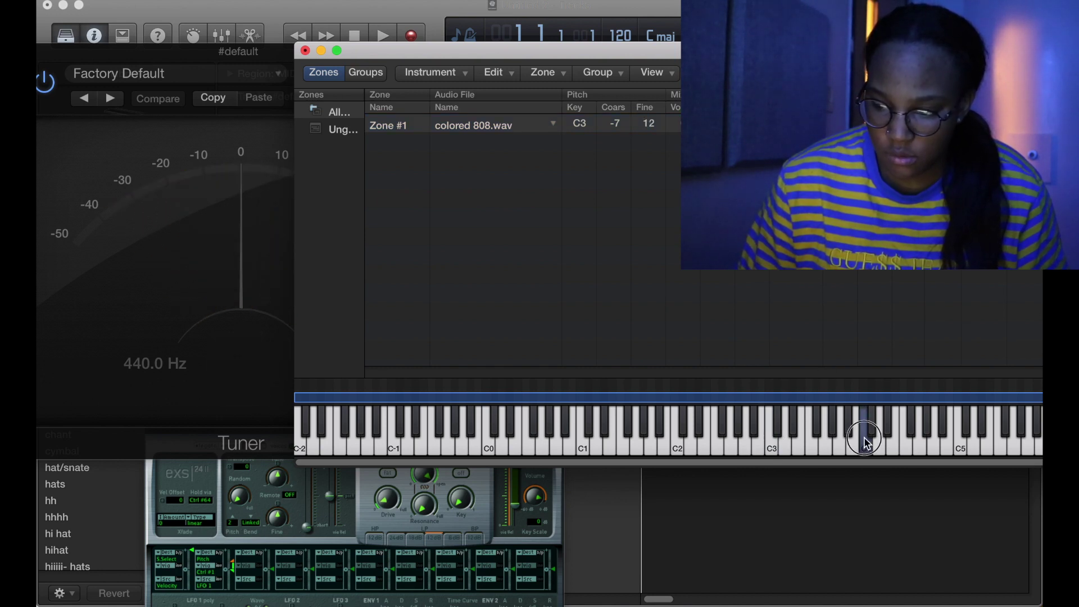
Step: Lower the zone's fine pitch to -4 and on to -8, checking C4 against the Tuner after each change
left_click_drag(651, 125, 653, 135)
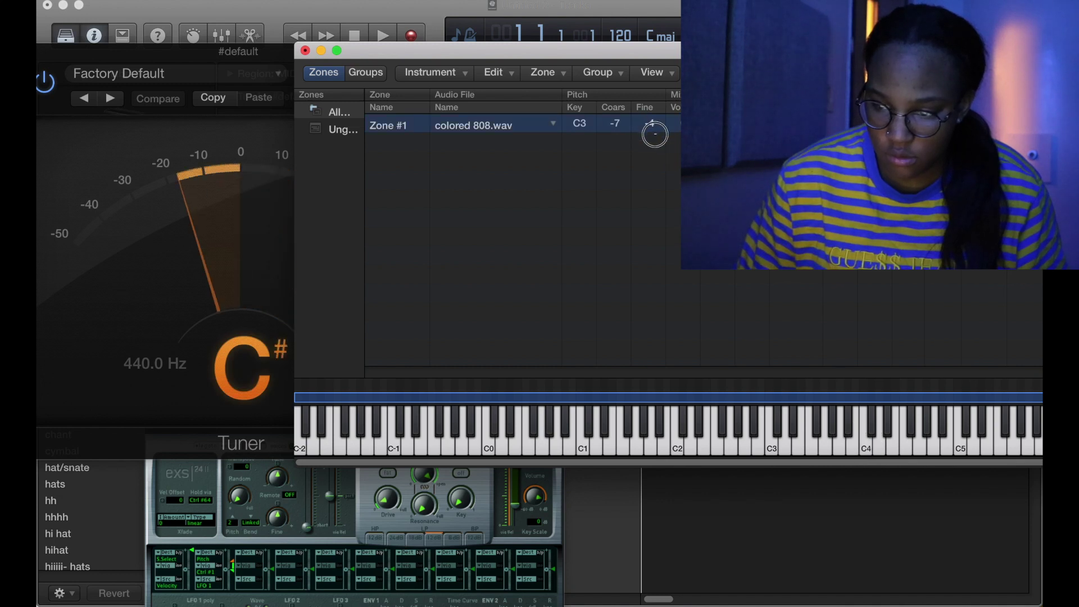
left_click(865, 454)
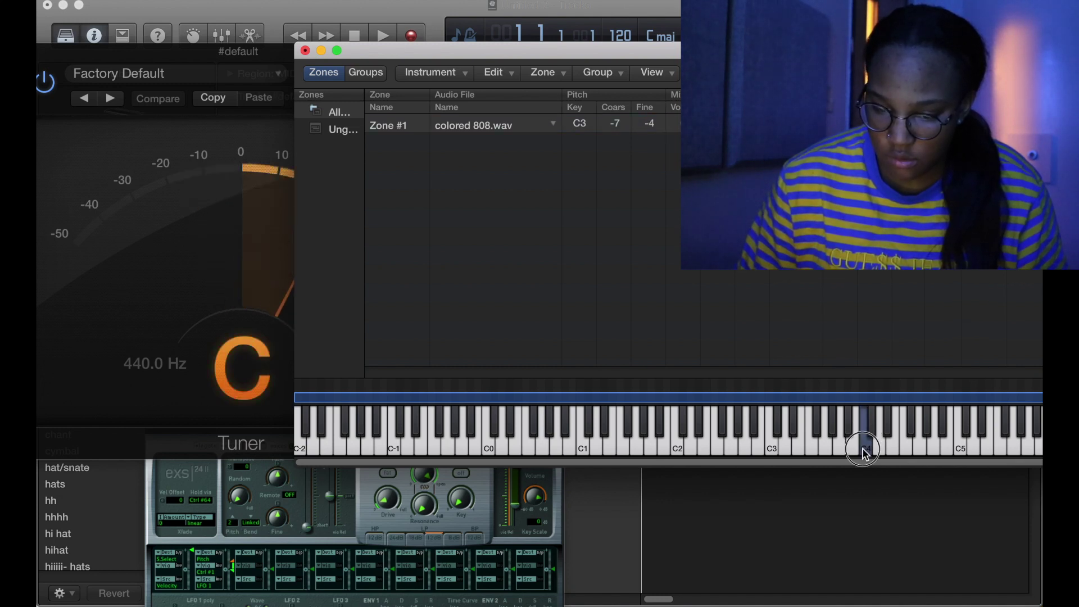
left_click(652, 126)
left_click_drag(651, 125, 654, 130)
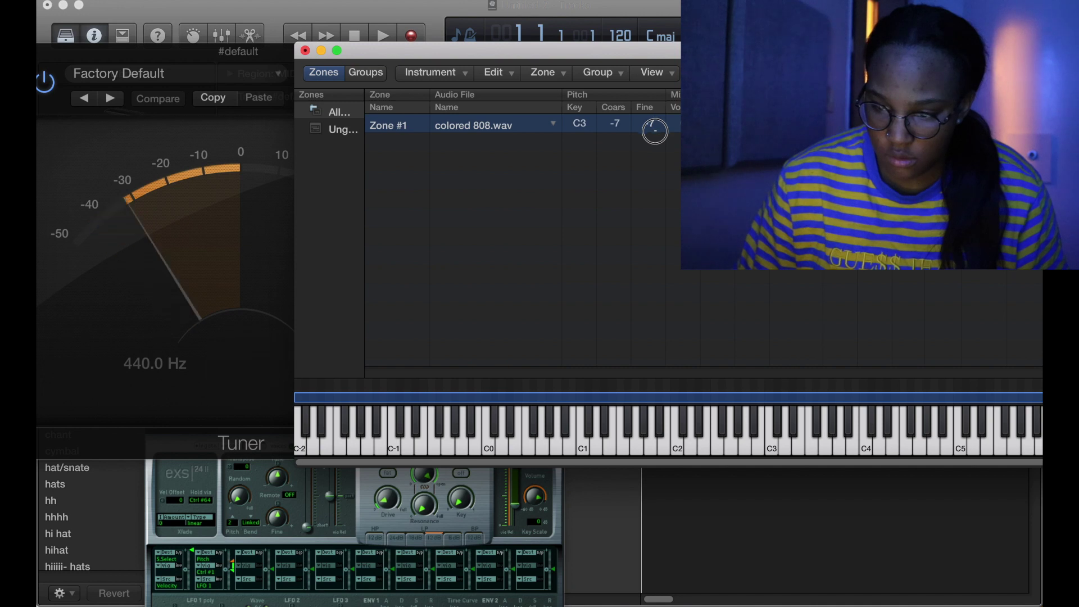
left_click(867, 455)
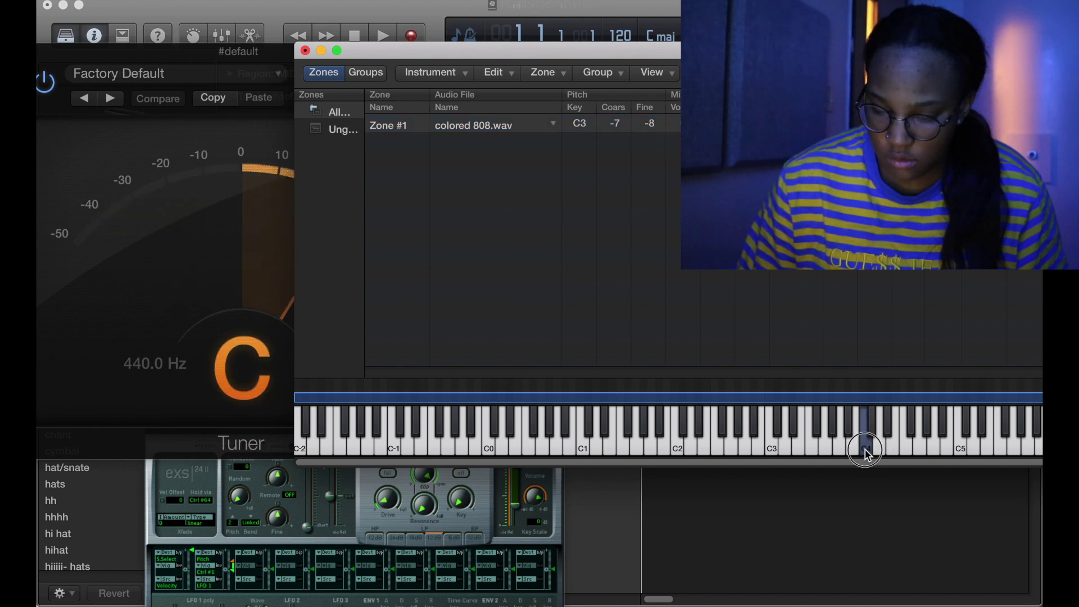
left_click(867, 449)
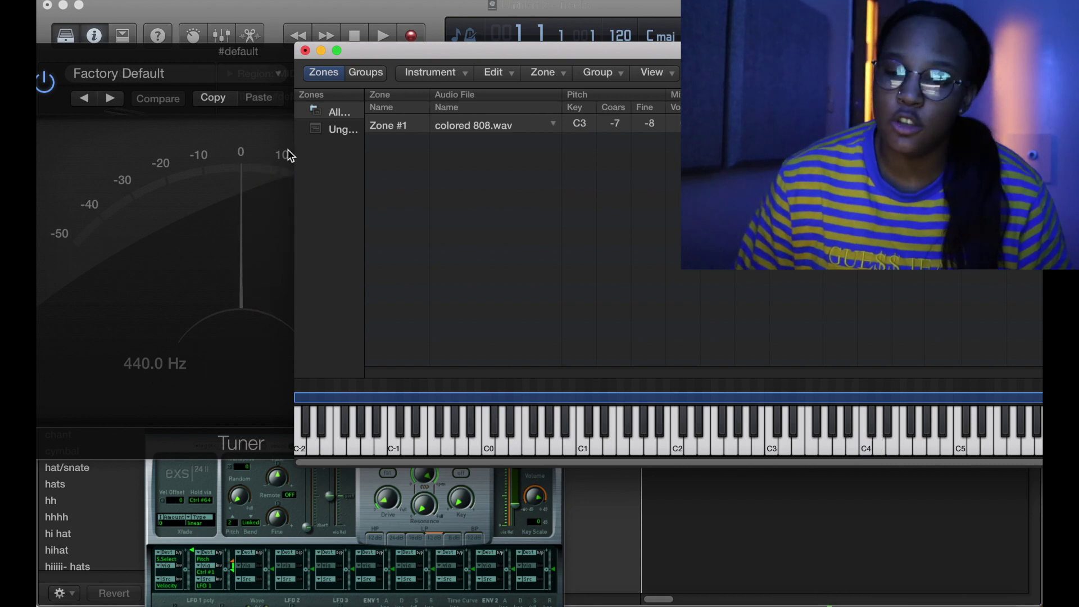
Step: Close the Instrument Editor without saving the colored 808.wav zone, and bring the EXS24 plug-in window back fully into view
left_click(305, 51)
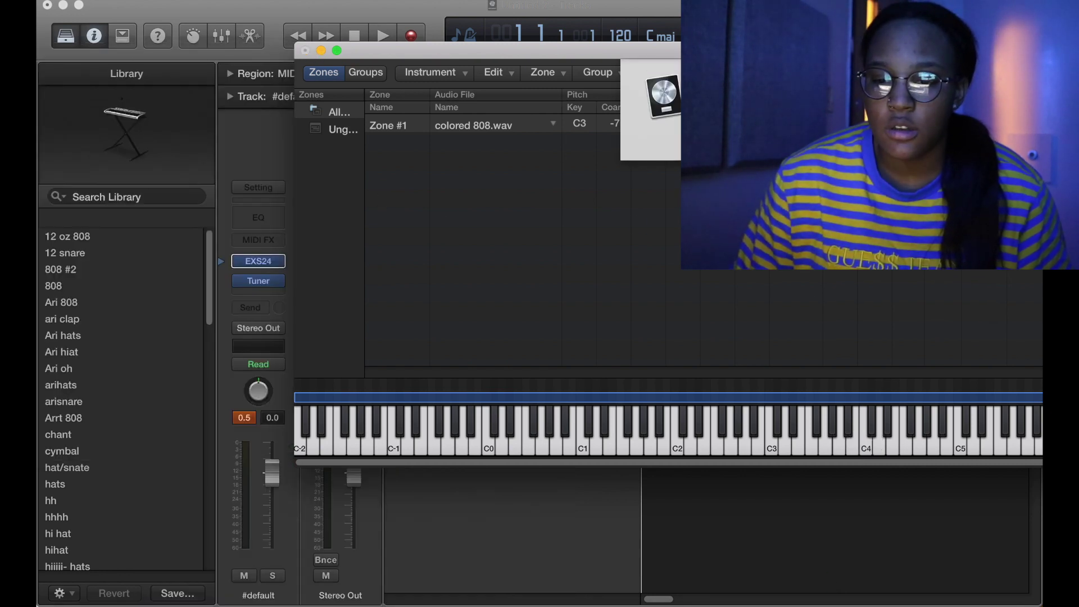
key("v")
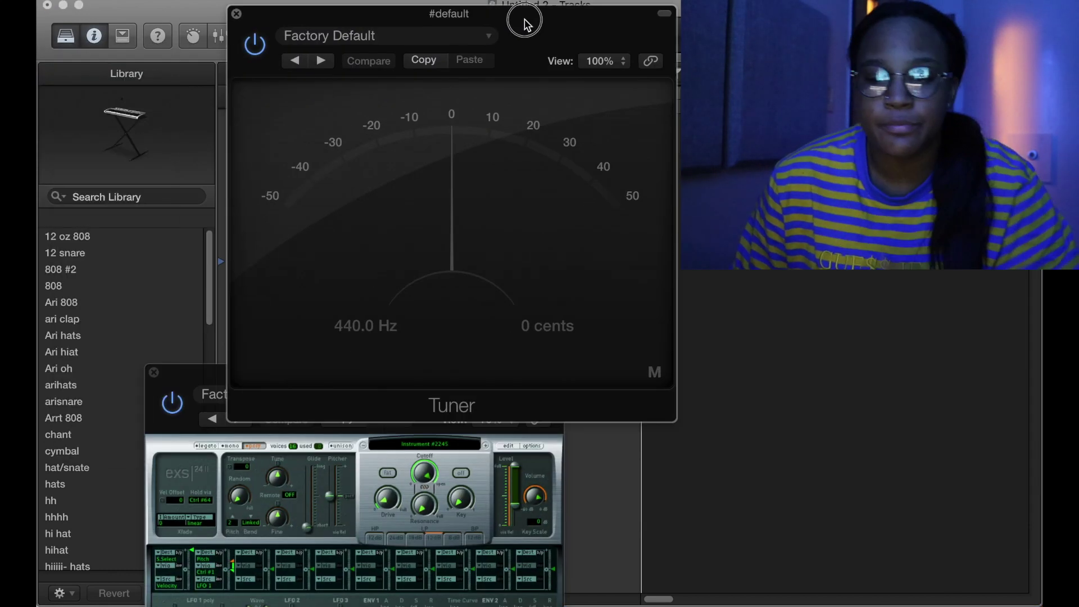
left_click_drag(206, 377, 234, 294)
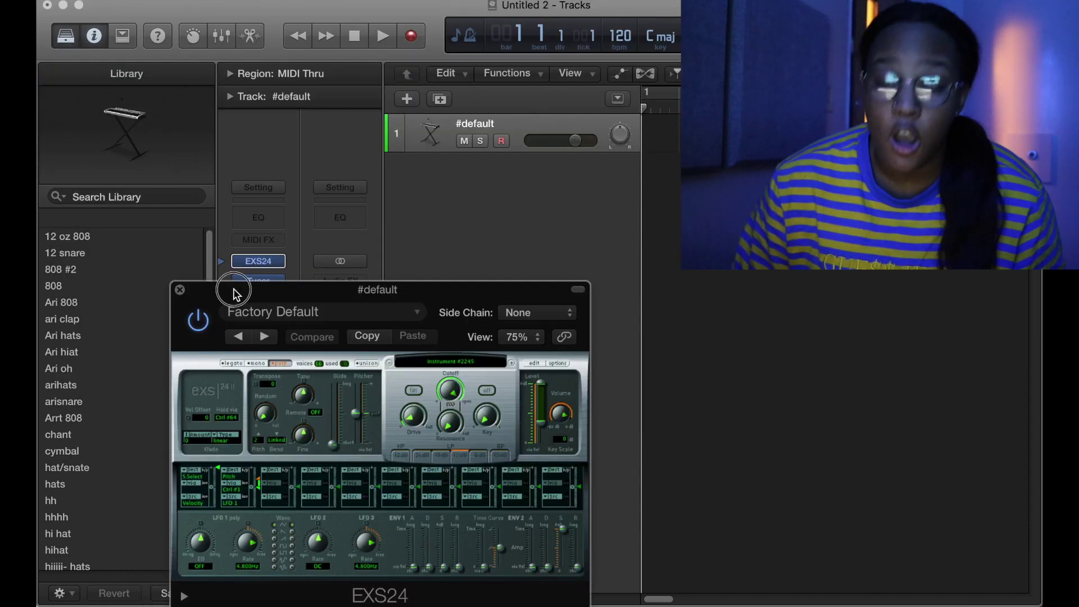
Step: Reopen the EXS24 Instrument Editor and bring up the 808's folder in Finder, moving its window clear of the editor's zone list
left_click(533, 364)
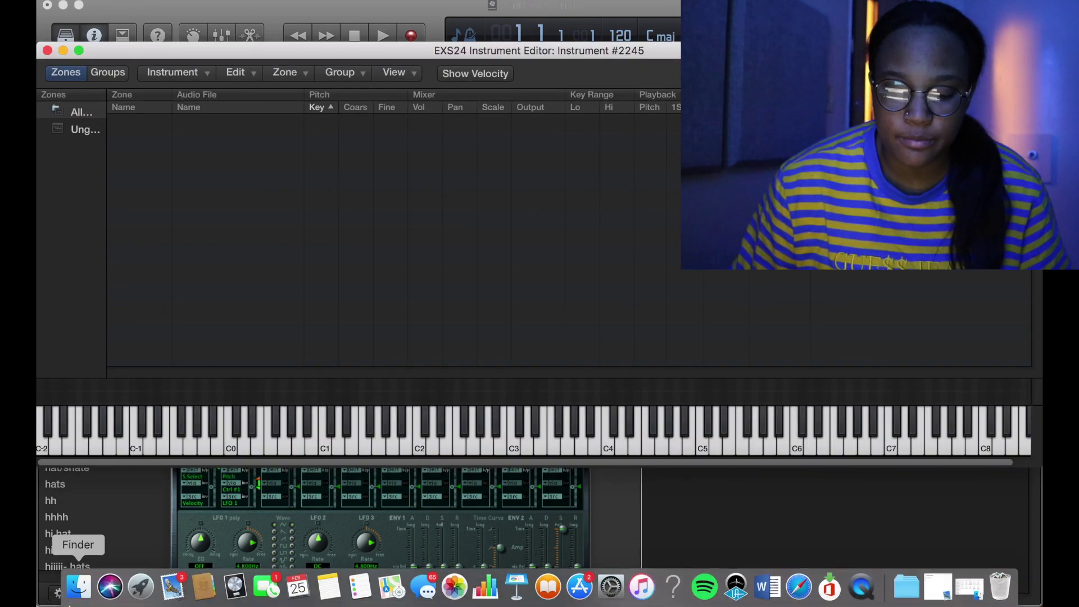
left_click(79, 588)
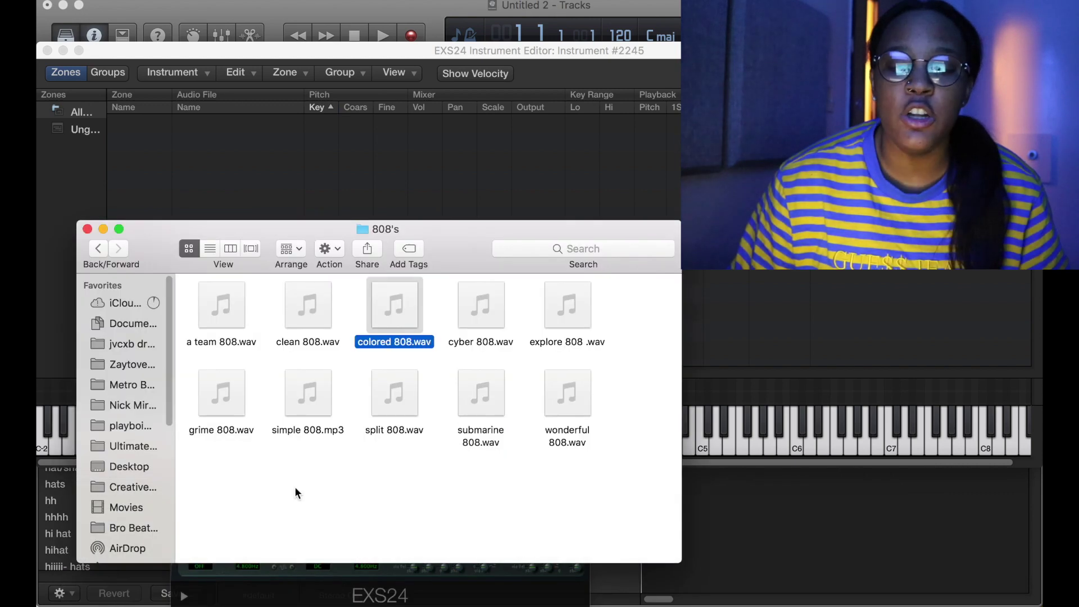
left_click_drag(420, 225, 643, 155)
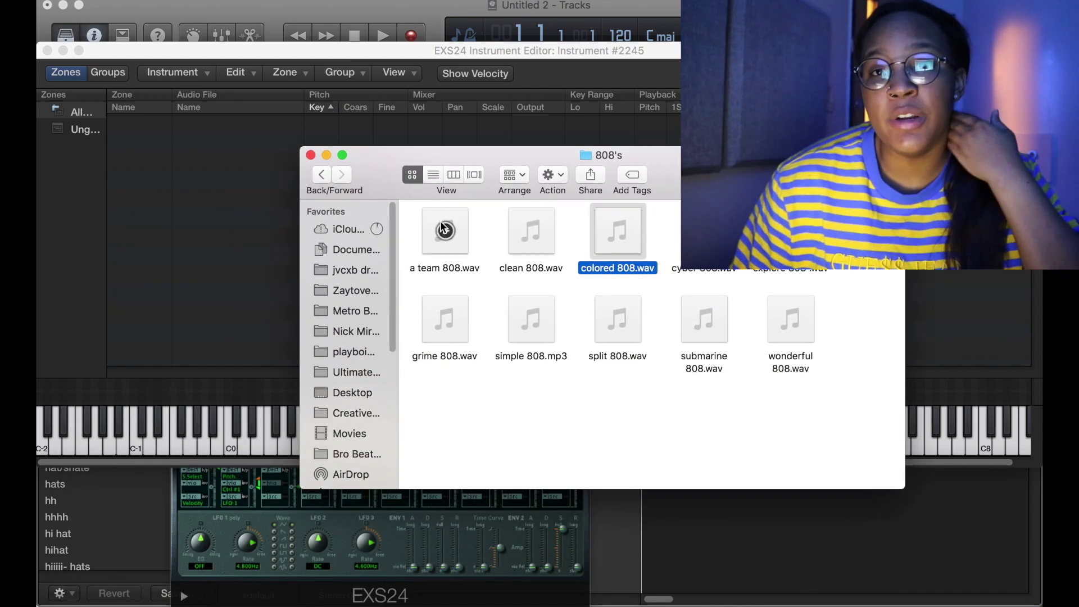
Step: Add codeine kick.wav from the drum kit's kicks folder as the first zone in the Instrument Editor
left_click(320, 177)
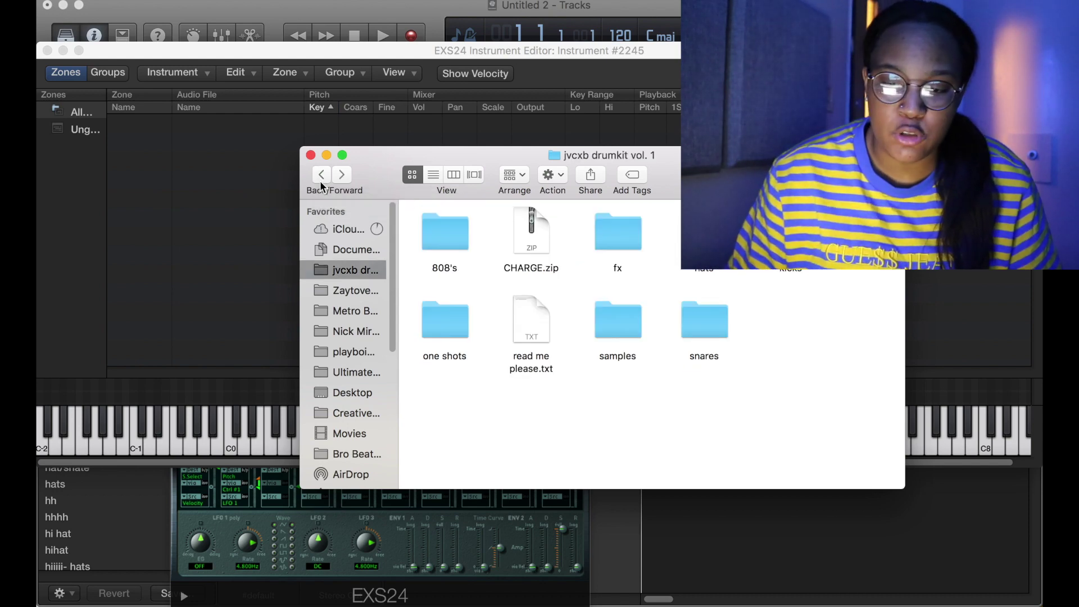
double_click(793, 278)
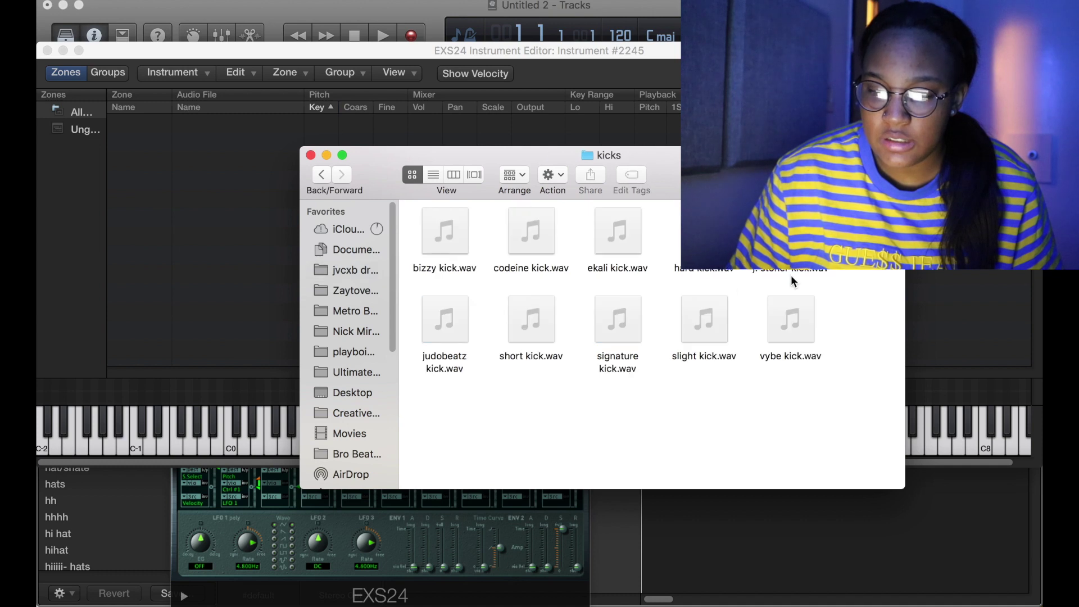
left_click_drag(531, 231, 190, 189)
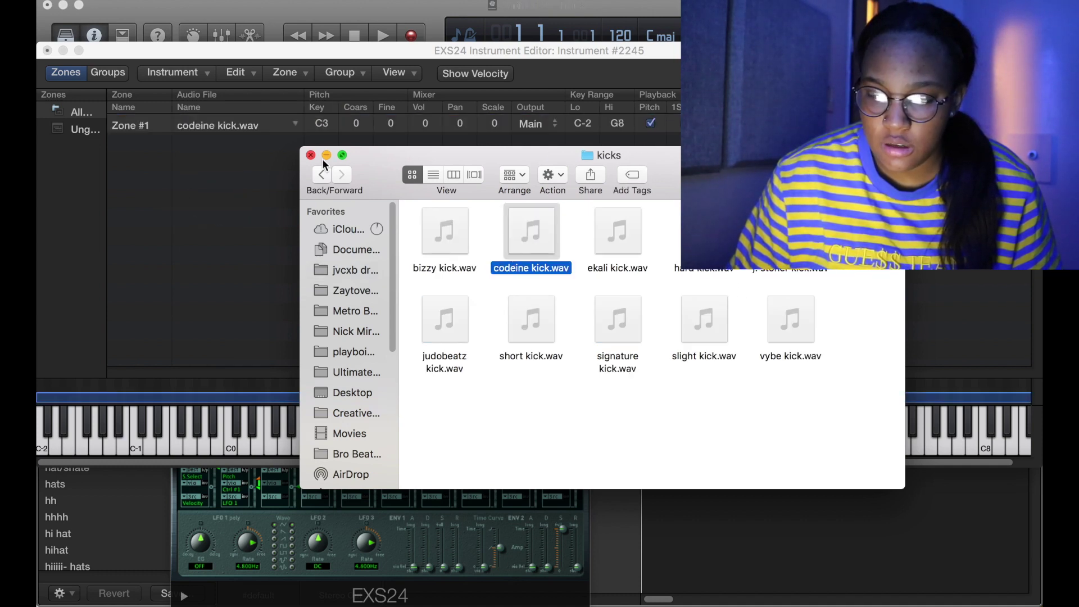
Step: Add business snare.wav from the drum kit's snares folder as a second zone
left_click(323, 176)
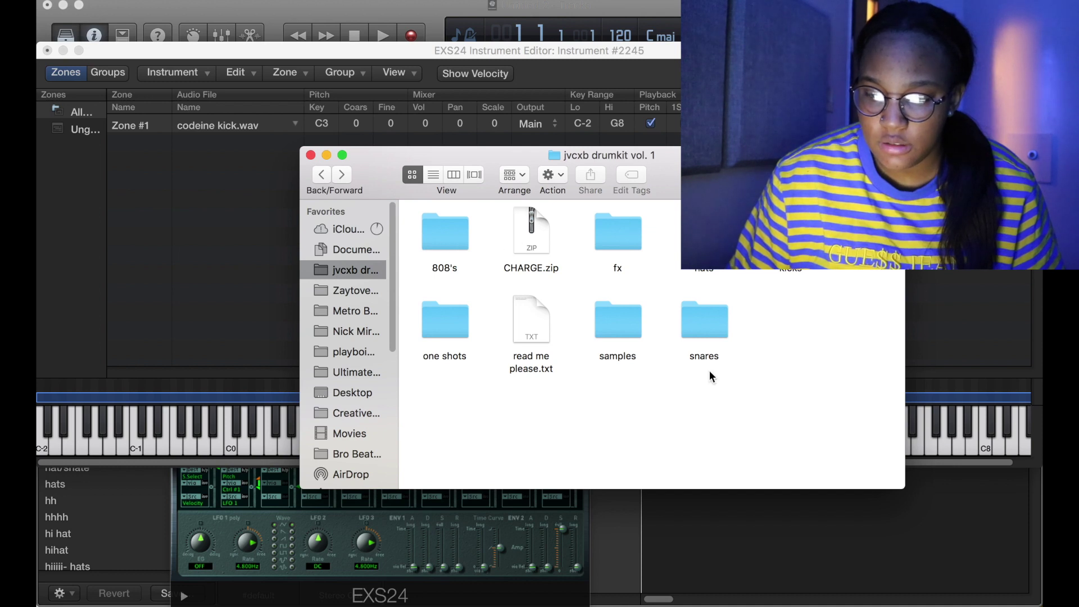
left_click(702, 321)
double_click(706, 321)
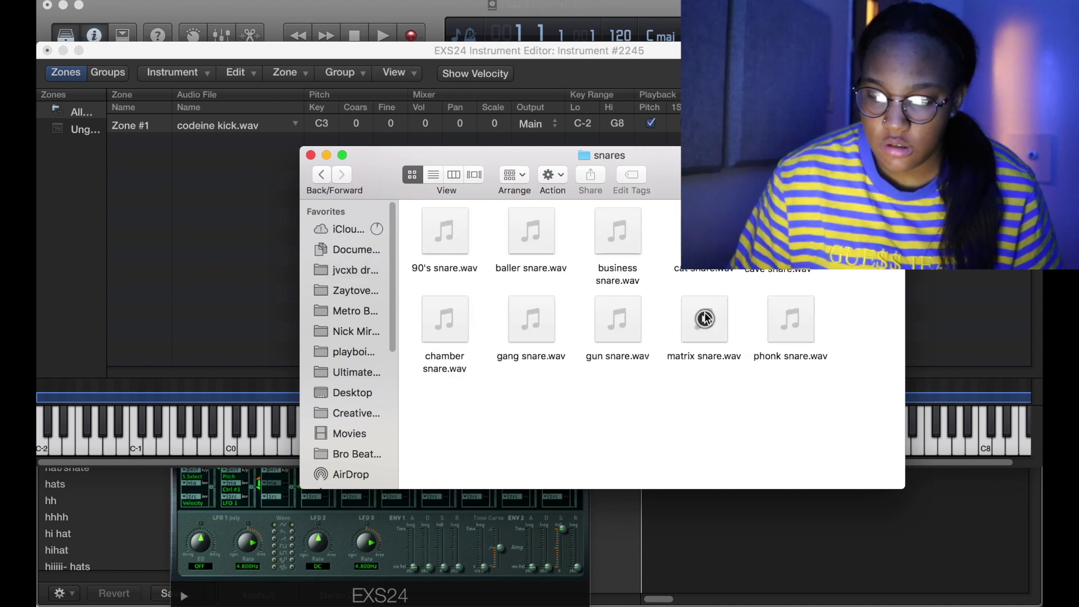
left_click_drag(618, 230, 145, 174)
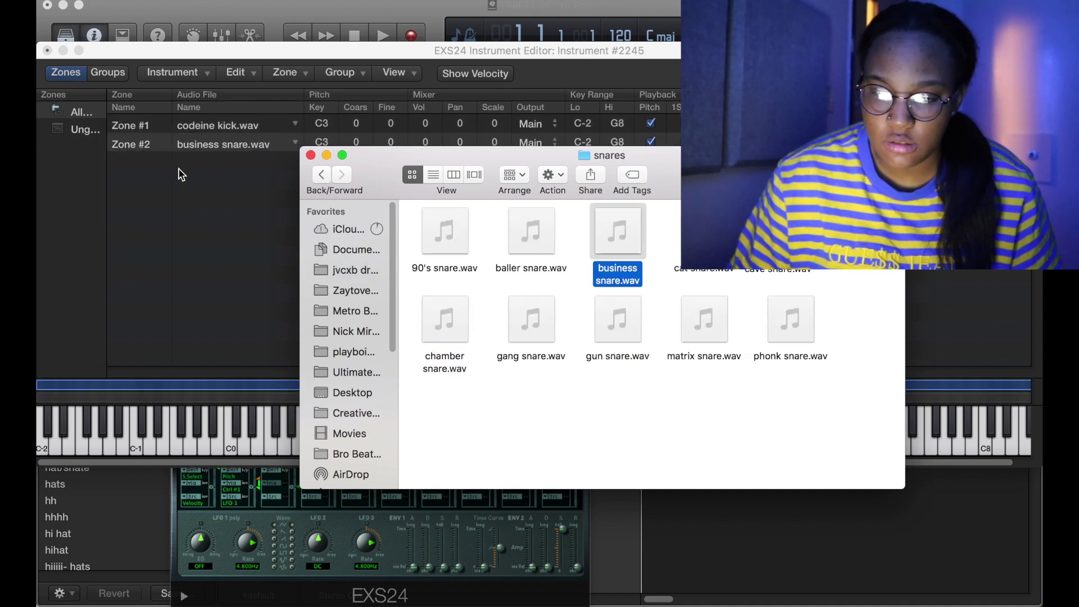
Step: Add hit a lick hat.wav from the drum kit's hats folder as a third zone
left_click(322, 176)
left_click(704, 230)
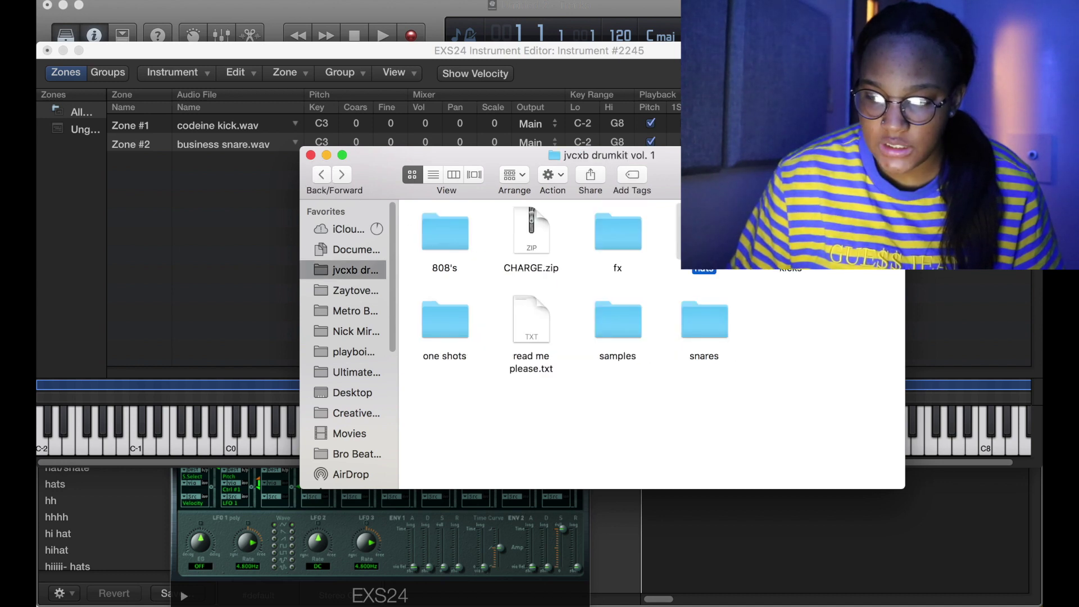
double_click(704, 231)
left_click_drag(618, 231, 138, 221)
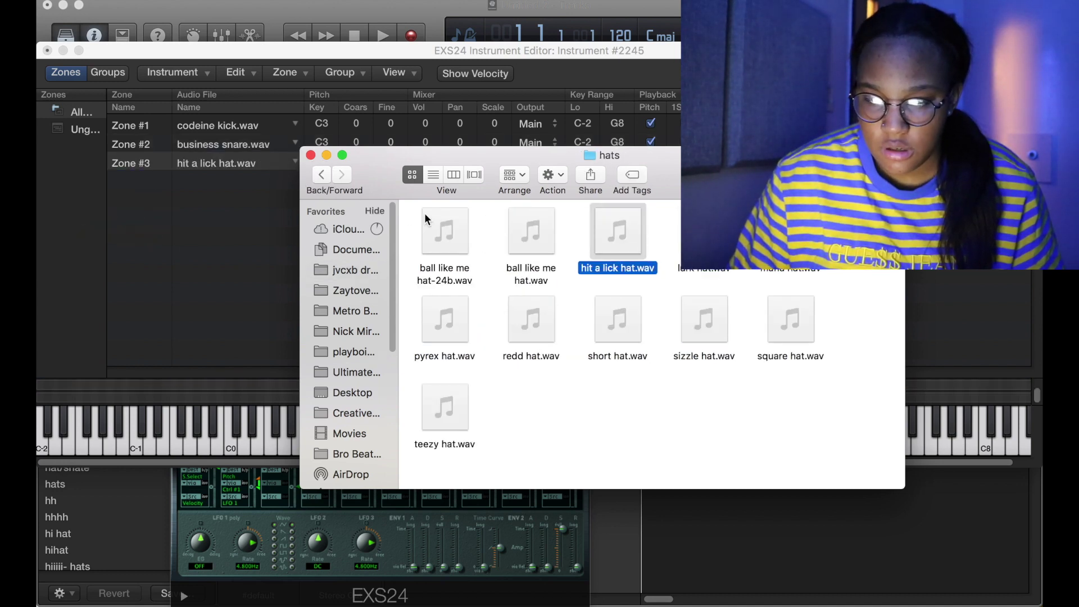
Step: Add colored 808.wav from the 808's folder as a fourth zone and bring the Instrument Editor to the front
left_click(320, 175)
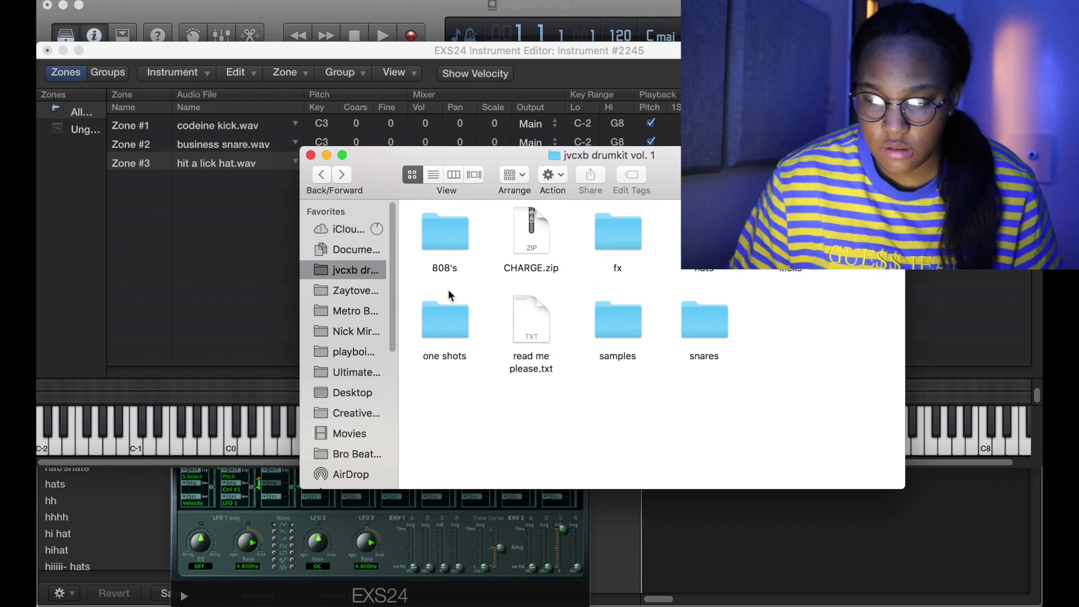
left_click(445, 230)
double_click(444, 230)
left_click(619, 231)
left_click_drag(618, 230, 217, 252)
left_click(216, 253)
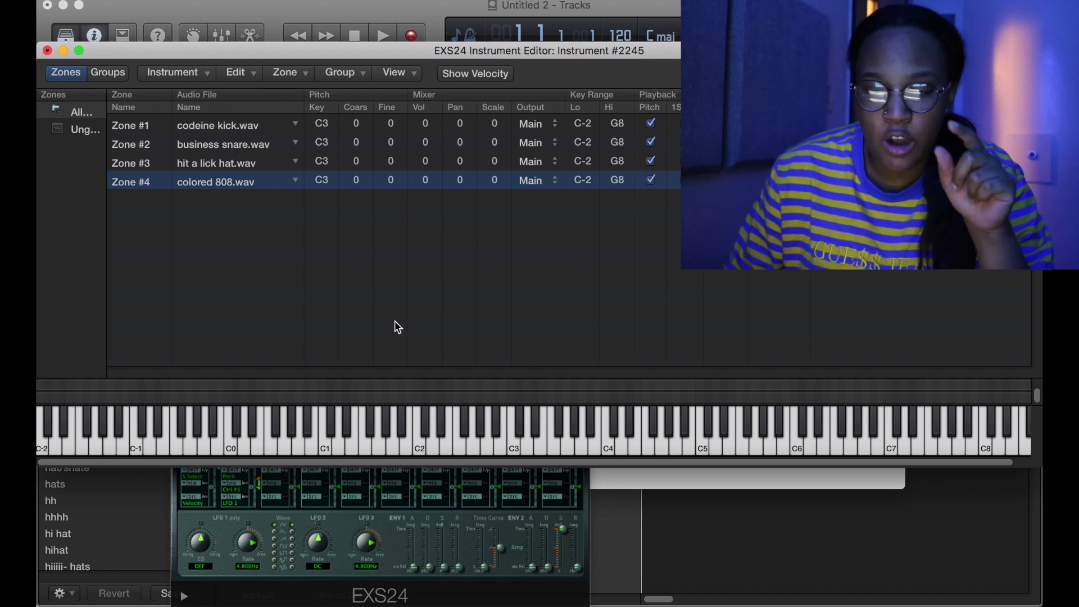
Step: Limit the codeine kick.wav zone's key range to C2 for both the low and high key
left_click(361, 439)
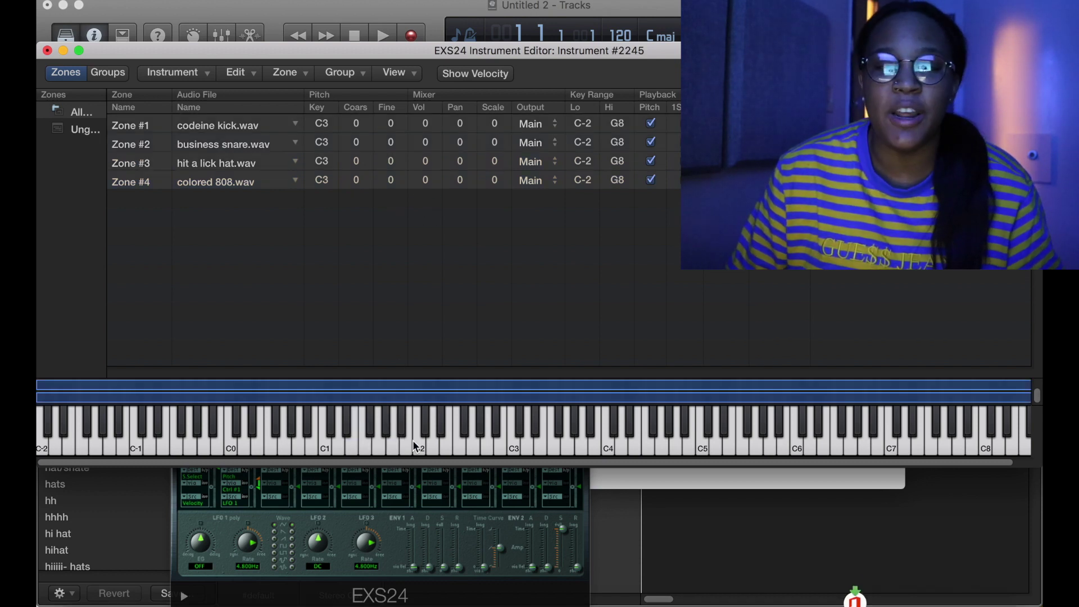
left_click(552, 253)
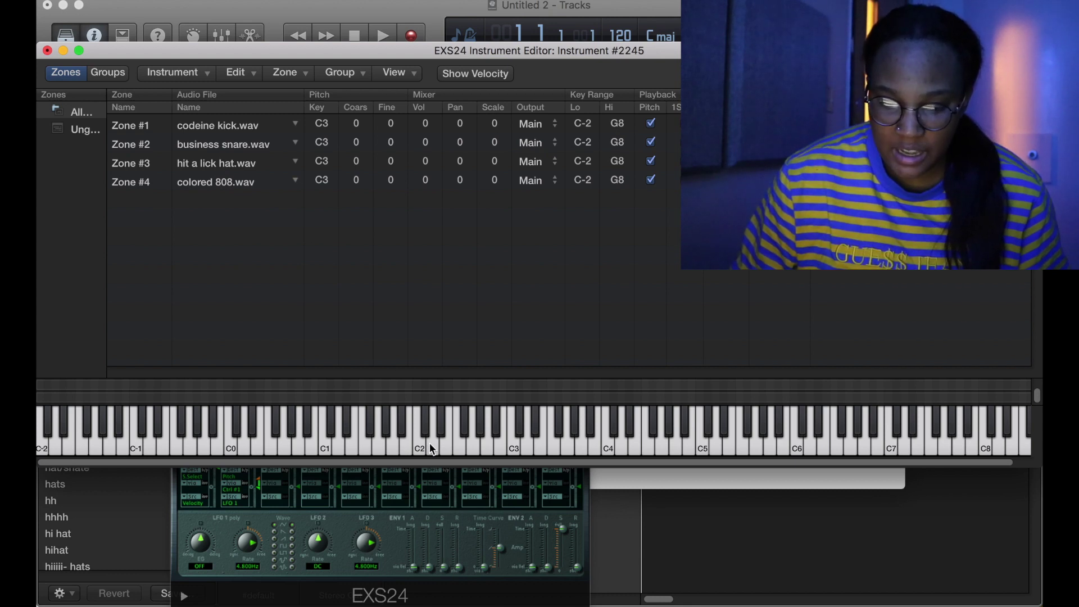
left_click_drag(587, 124, 596, 78)
left_click_drag(617, 121, 617, 187)
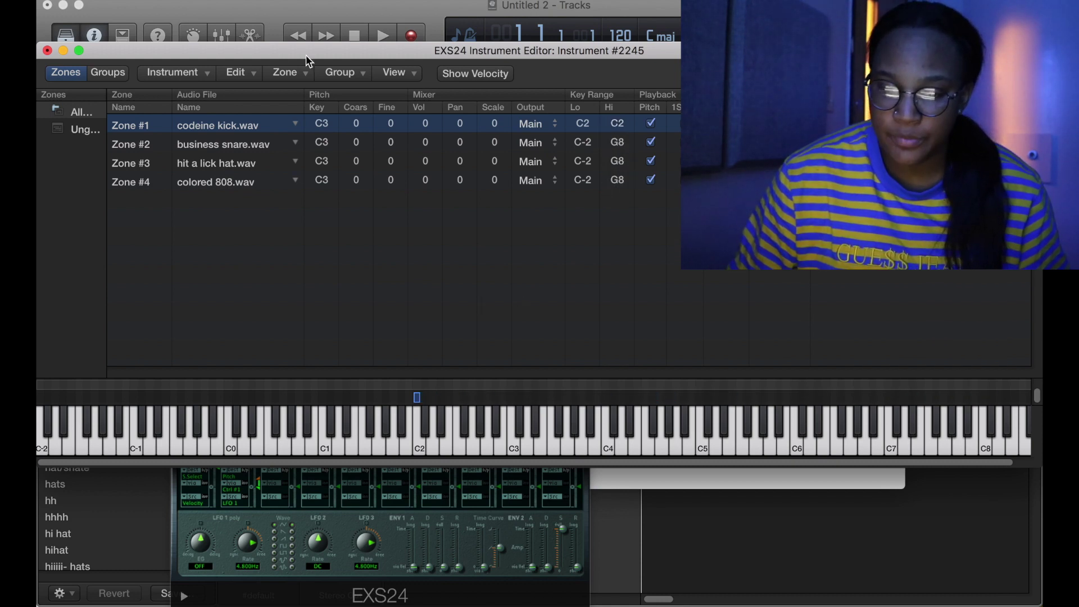
Step: Set both the low and high key of the business snare.wav zone to C#2
left_click(224, 146)
left_click_drag(582, 141, 591, 100)
double_click(618, 143)
type("C")
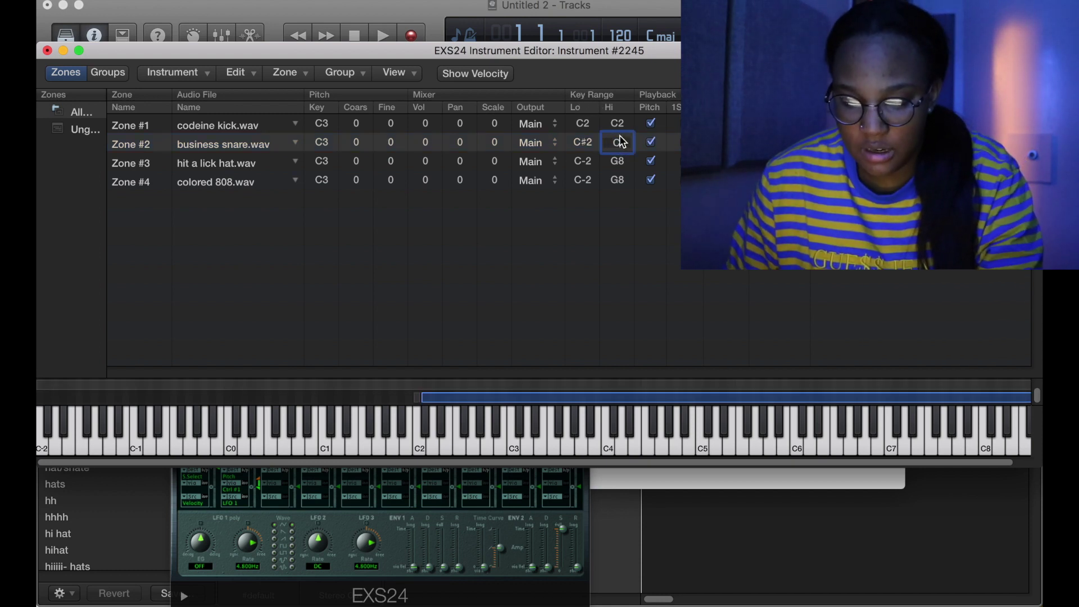
type("#2")
Step: Set both the low and high key of the hit a lick hat.wav zone to D2
left_click(590, 168)
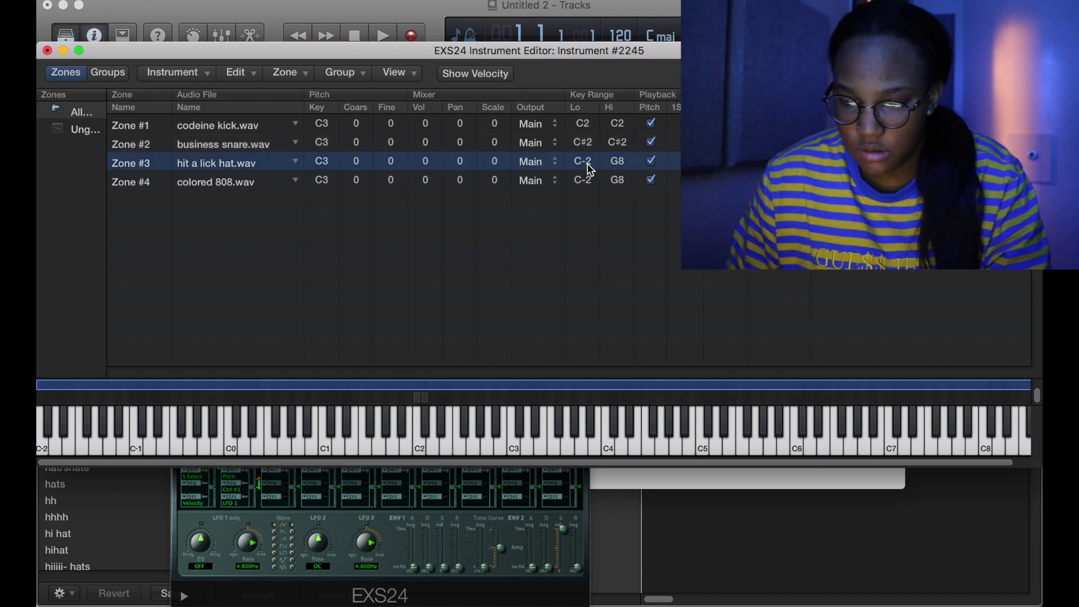
left_click(585, 163)
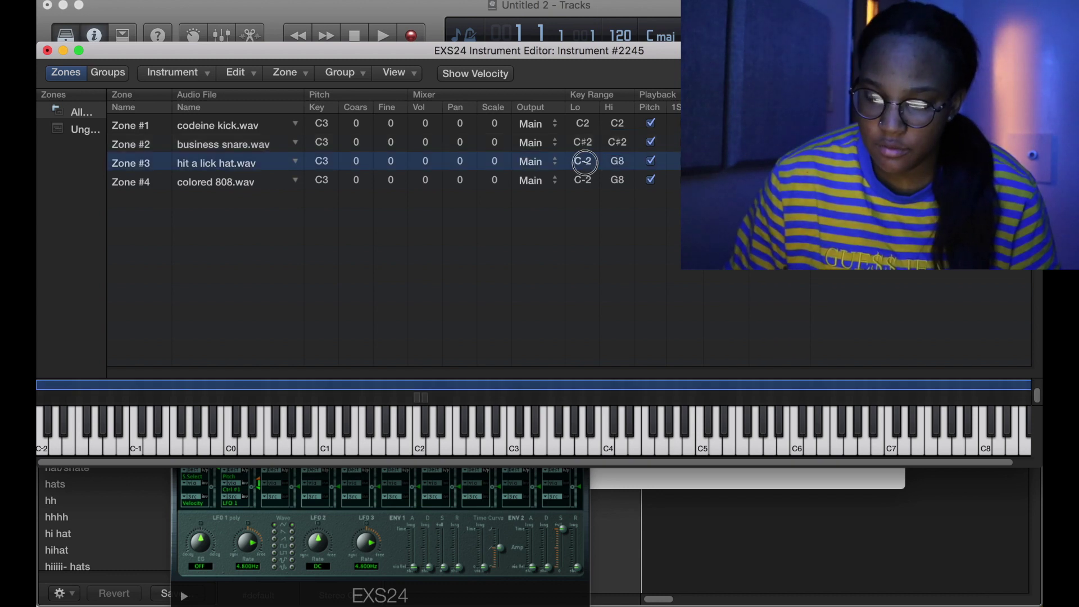
type("D2")
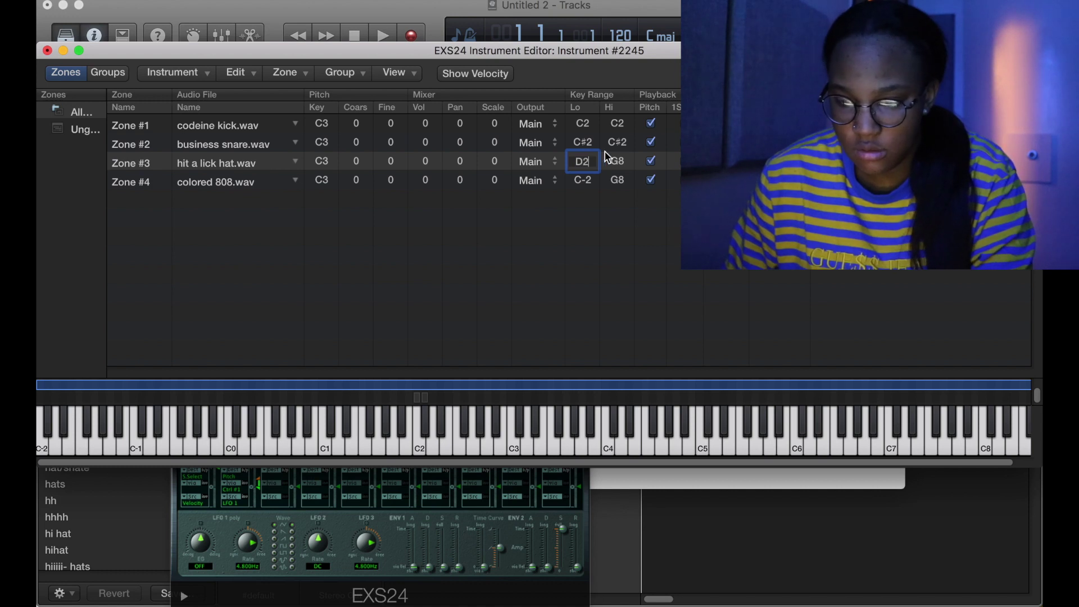
left_click(617, 162)
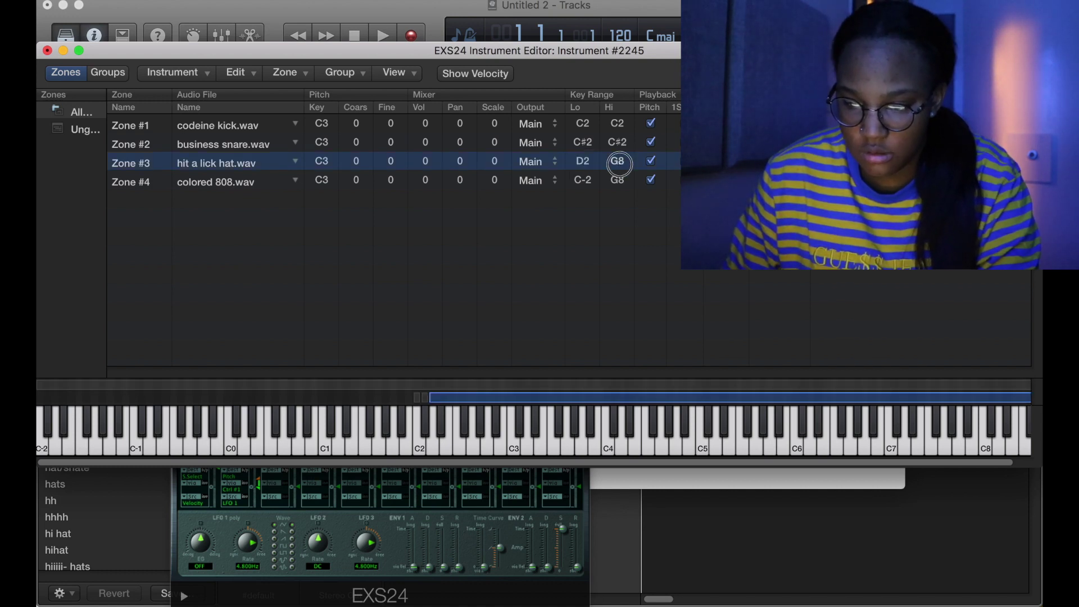
left_click(618, 163)
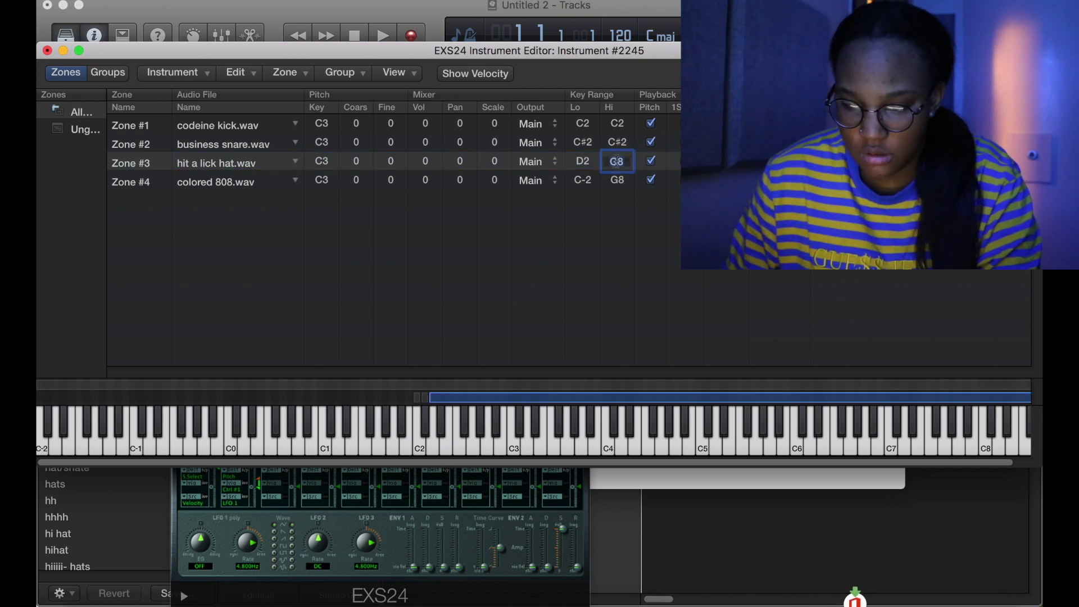
Step: Set both the low and high key of the colored 808.wav zone to D#2
left_click(592, 181)
left_click(584, 180)
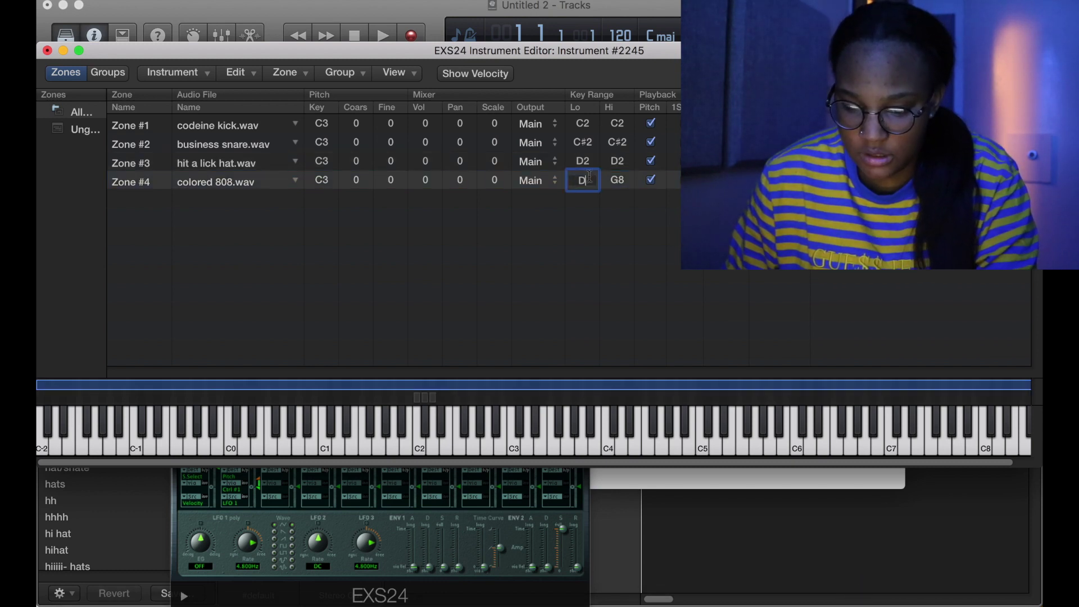
type("D#2")
left_click(617, 180)
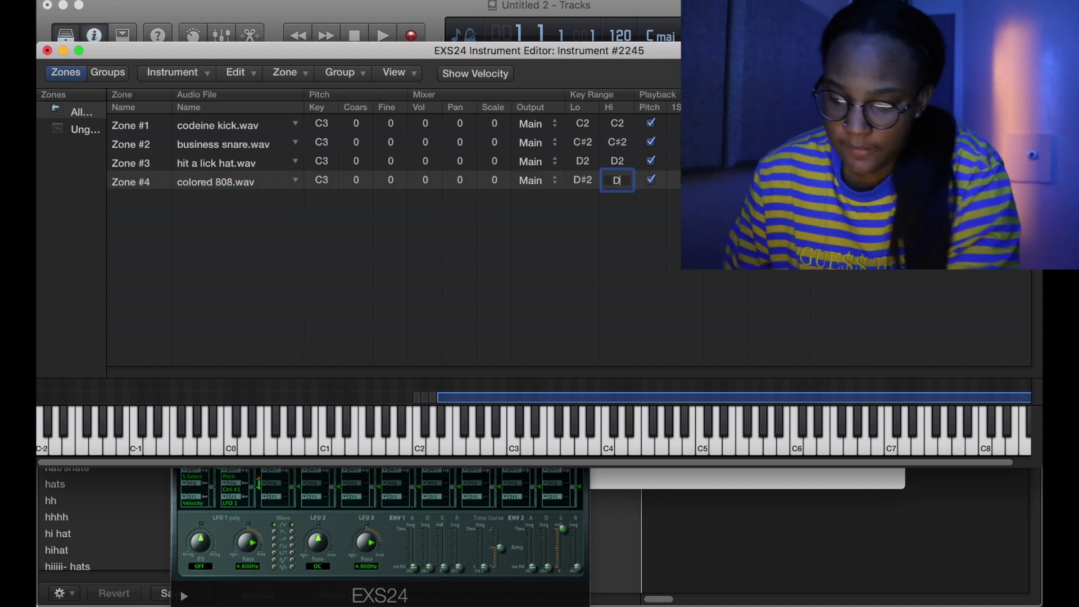
type("D#2")
key("Return")
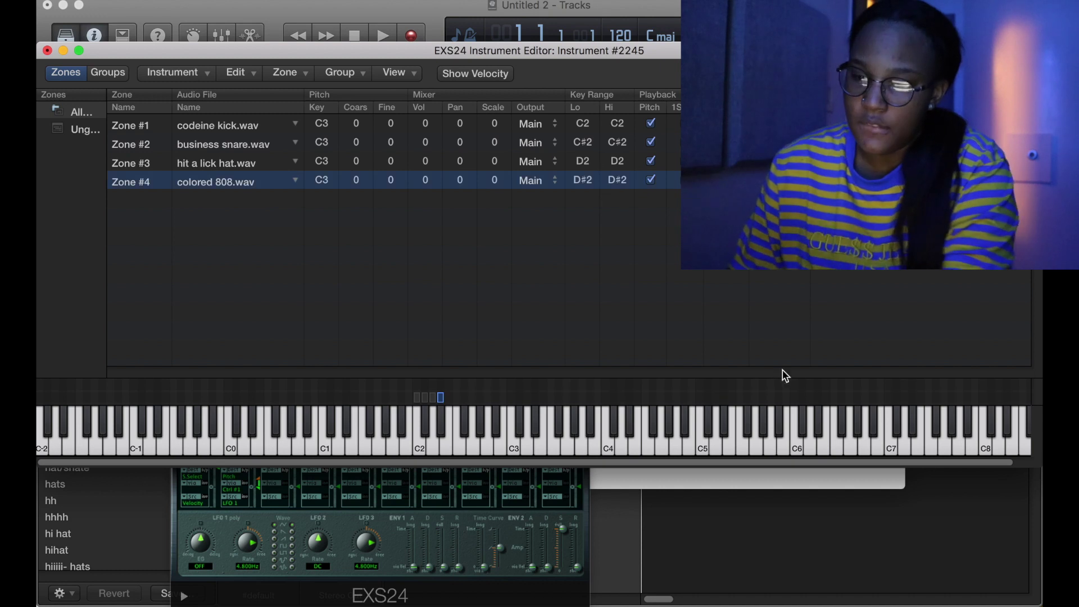
Step: Audition the keys C2, C#2, D2 and D#2 one after another to check their assigned samples
left_click(420, 447)
left_click(425, 424)
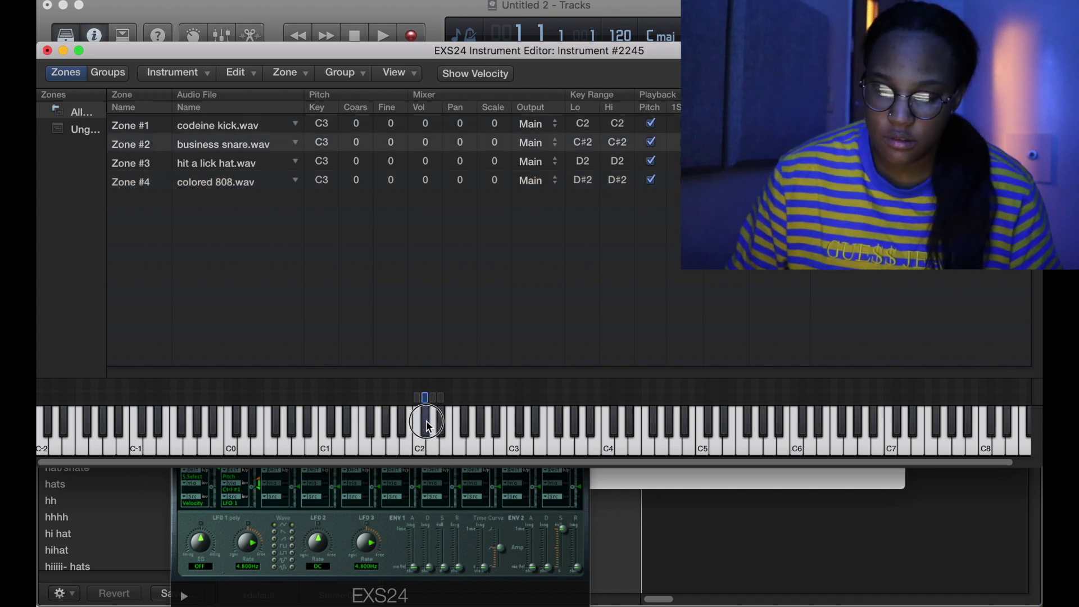
left_click(437, 444)
left_click(442, 431)
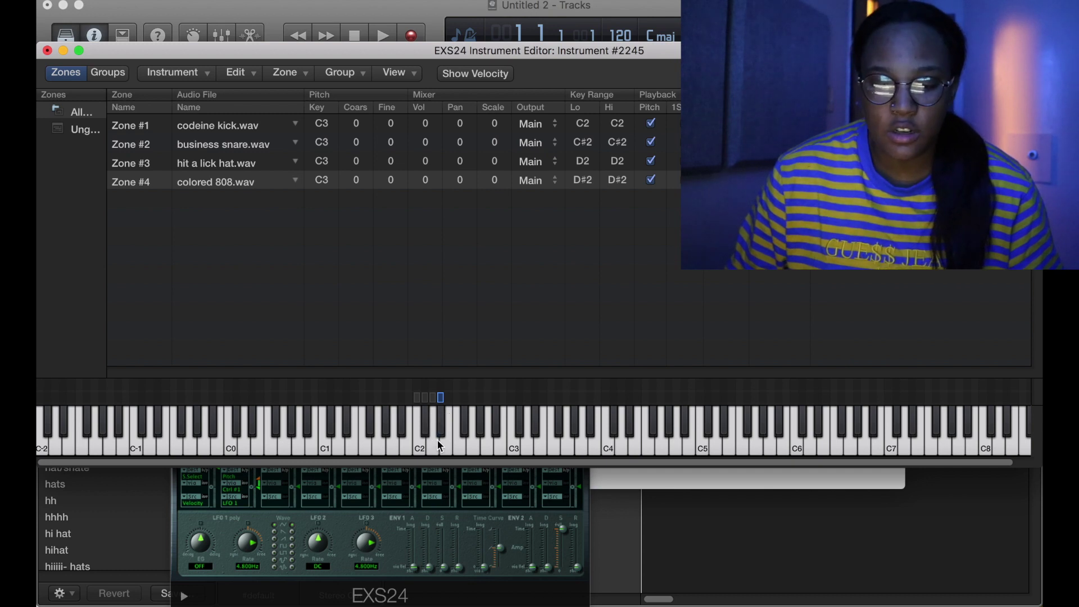
Step: Play a short drum pattern on the mapped keys between C2 and D#2, repeating the hat on D2
left_click(437, 442)
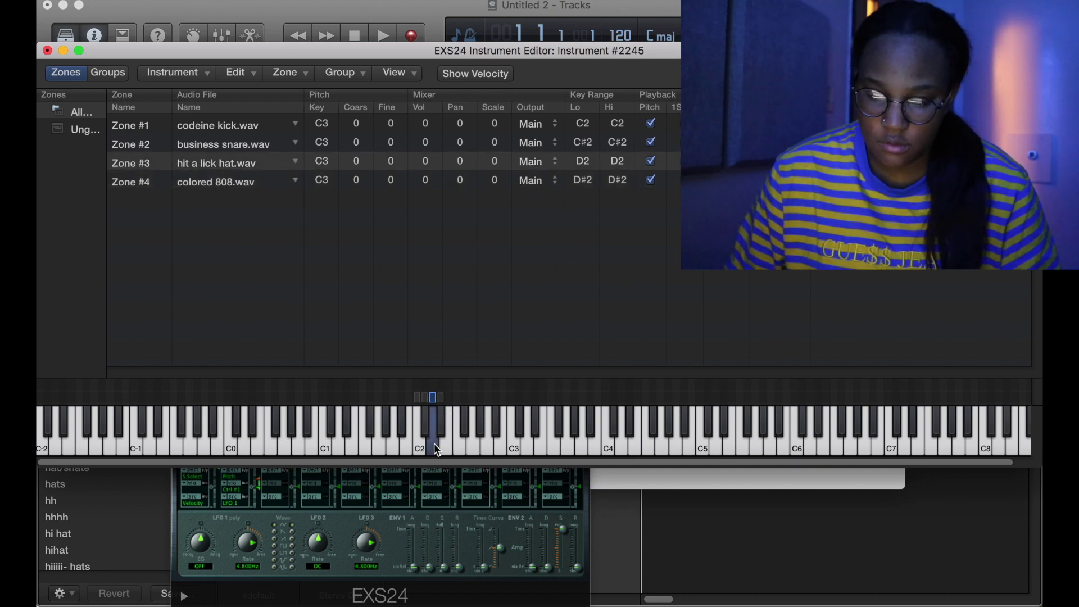
left_click(433, 450)
left_click(433, 450)
left_click(428, 447)
left_click(433, 452)
left_click(432, 450)
left_click(423, 449)
left_click(431, 449)
left_click(429, 439)
left_click(431, 433)
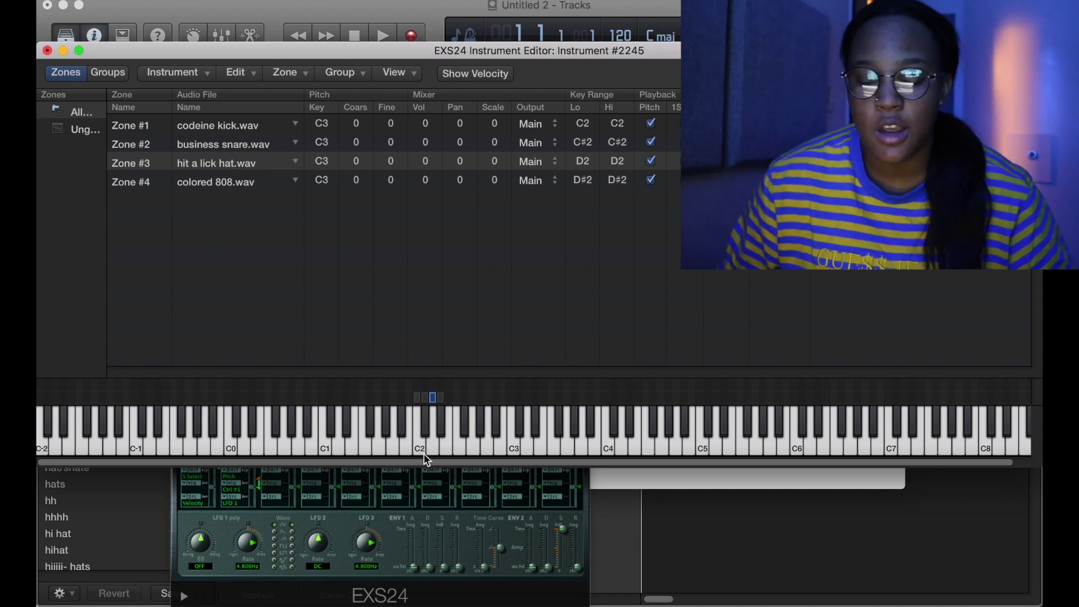
left_click(432, 447)
left_click(440, 427)
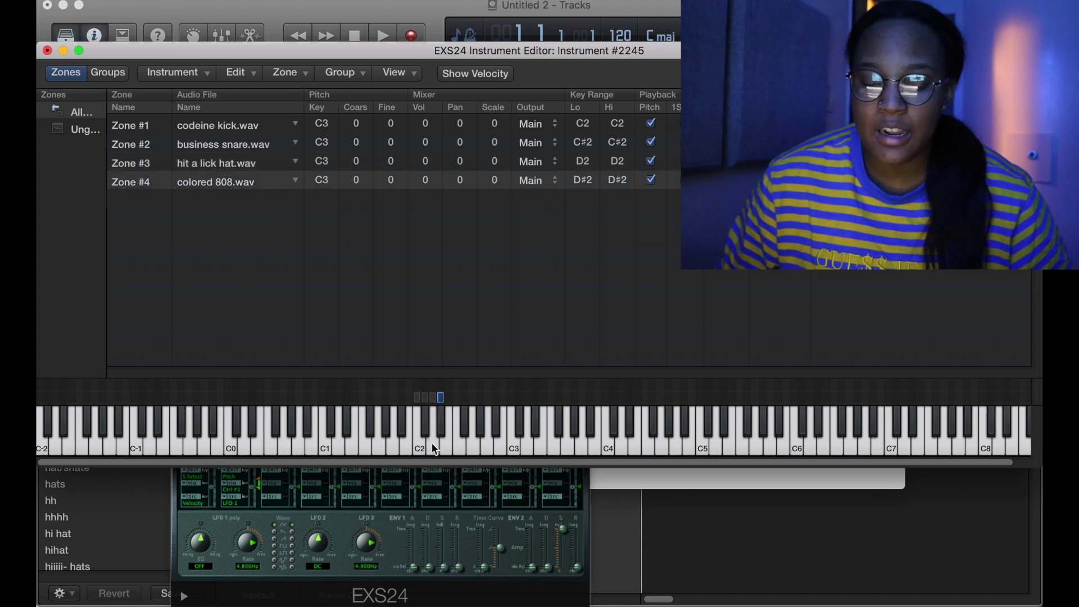
left_click(431, 440)
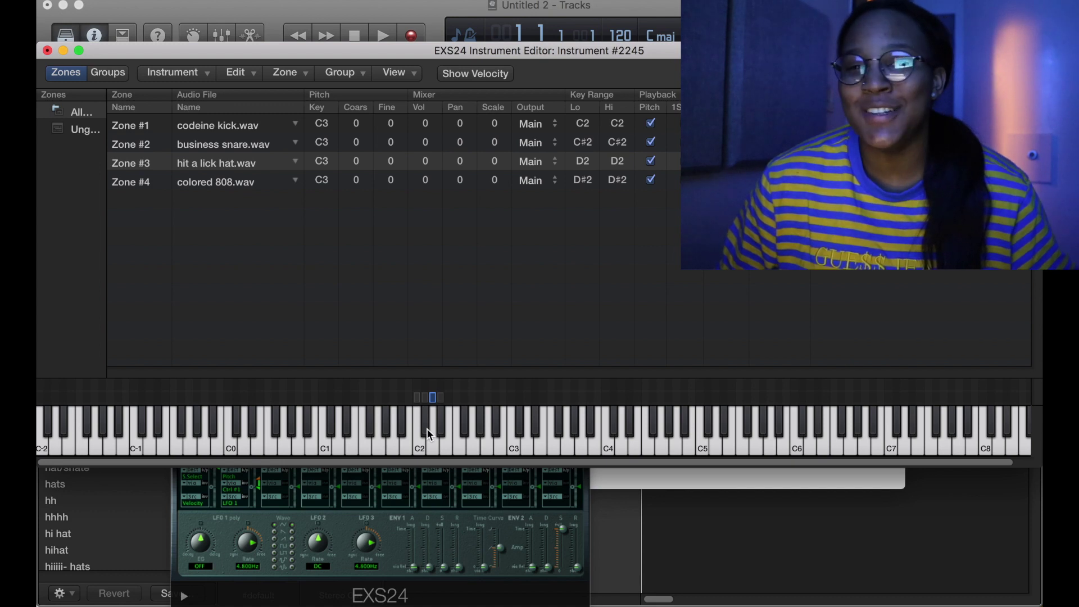
left_click(426, 429)
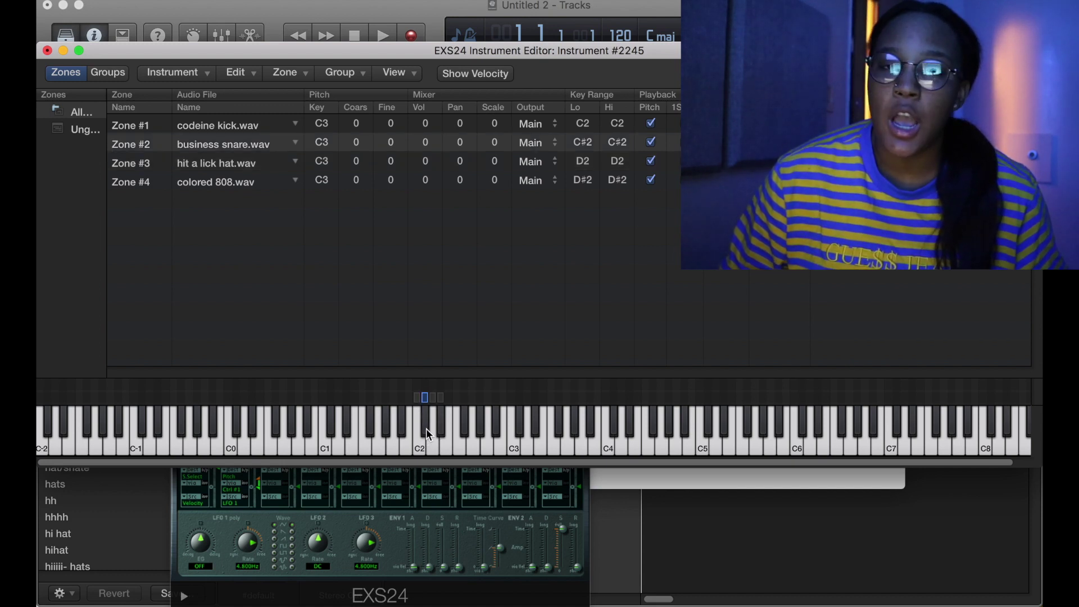